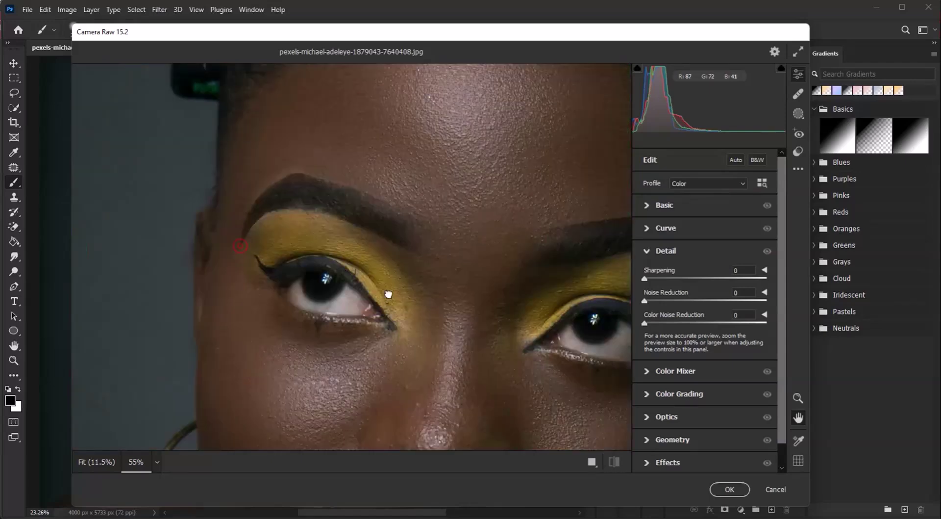
Step: Open the Color Mixer adjustments for the portrait
drag(439, 263, 359, 238)
scroll(377, 239, down, 1)
scroll(428, 264, down, 2)
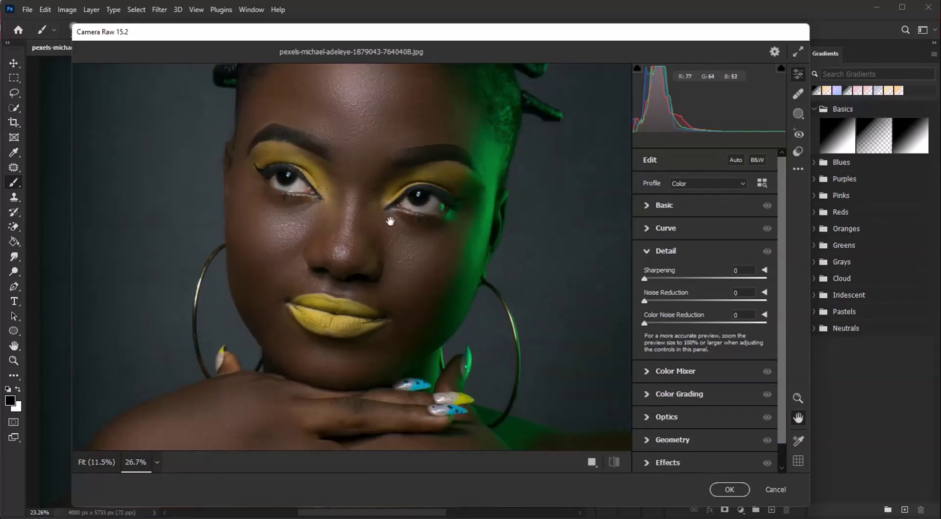
scroll(390, 221, up, 1)
scroll(402, 220, down, 1)
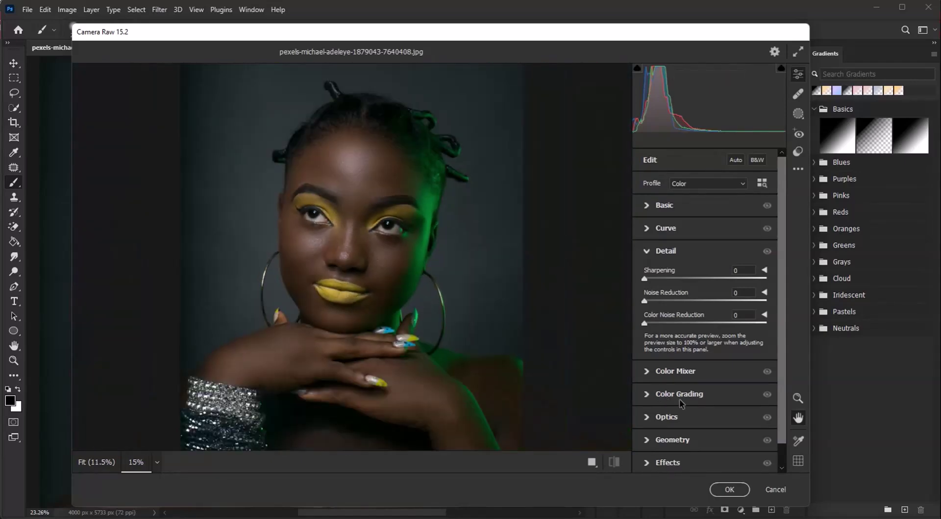
scroll(704, 390, down, 1)
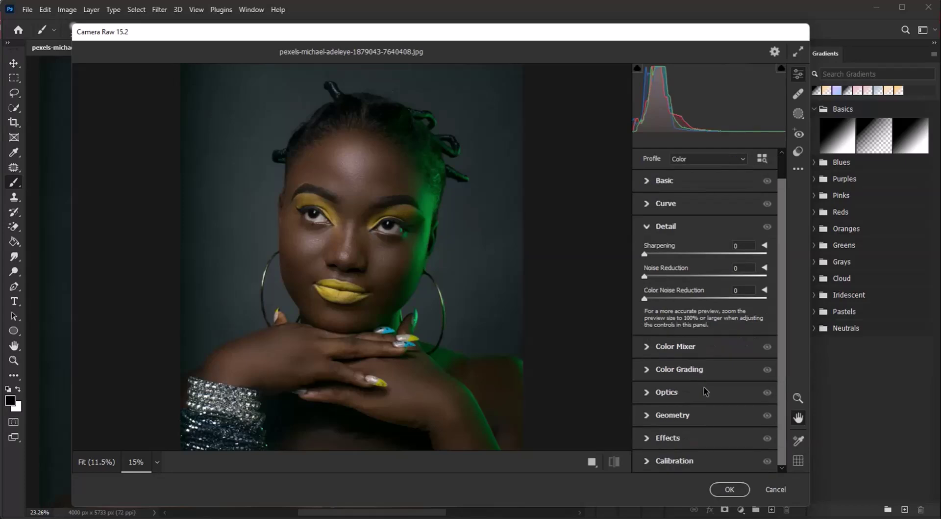
click(680, 346)
key(ctrl+plus)
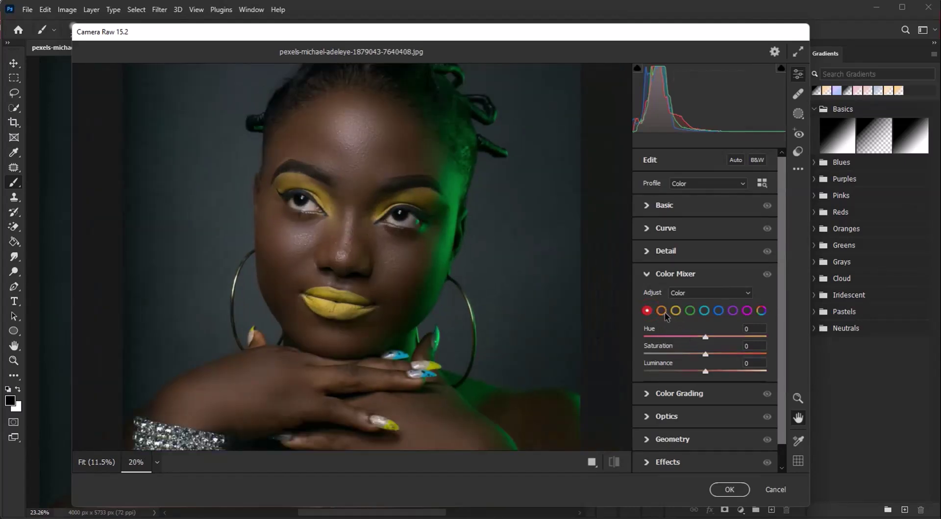
Step: Look through the Color Mixer's HSL and Color adjustment modes and the green, aqua and red ranges
click(693, 297)
click(699, 312)
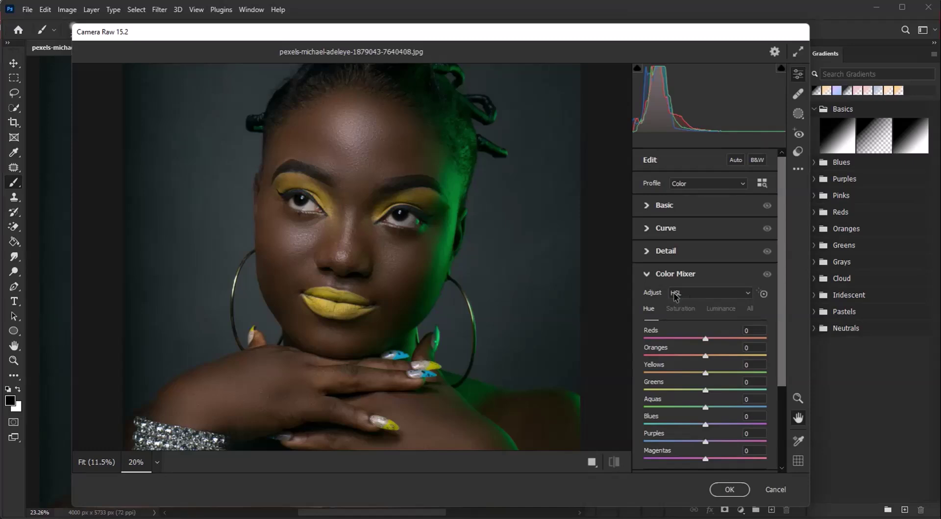
click(690, 294)
click(687, 314)
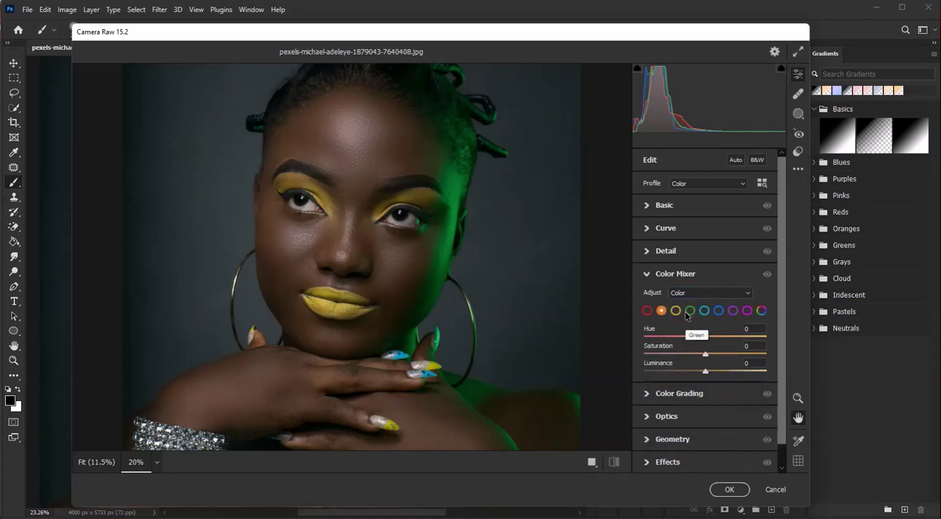
click(689, 311)
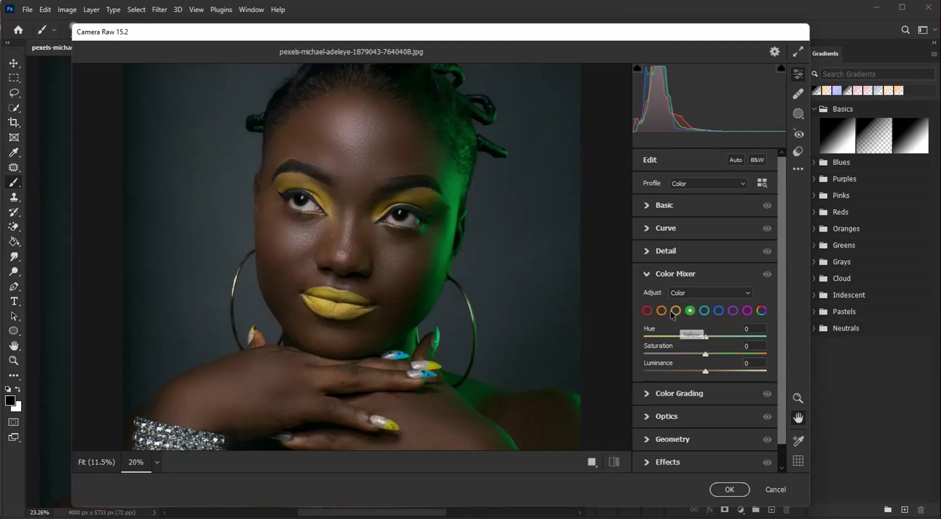
click(718, 311)
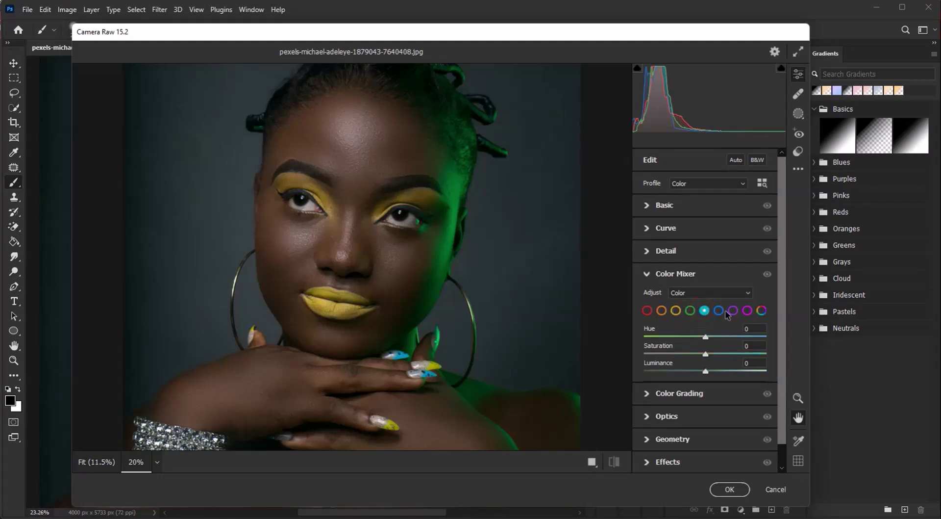
click(647, 311)
Step: Set the orange range's saturation to +59 and its hue to -24 to warm the skin tones
click(662, 312)
drag(707, 355, 767, 356)
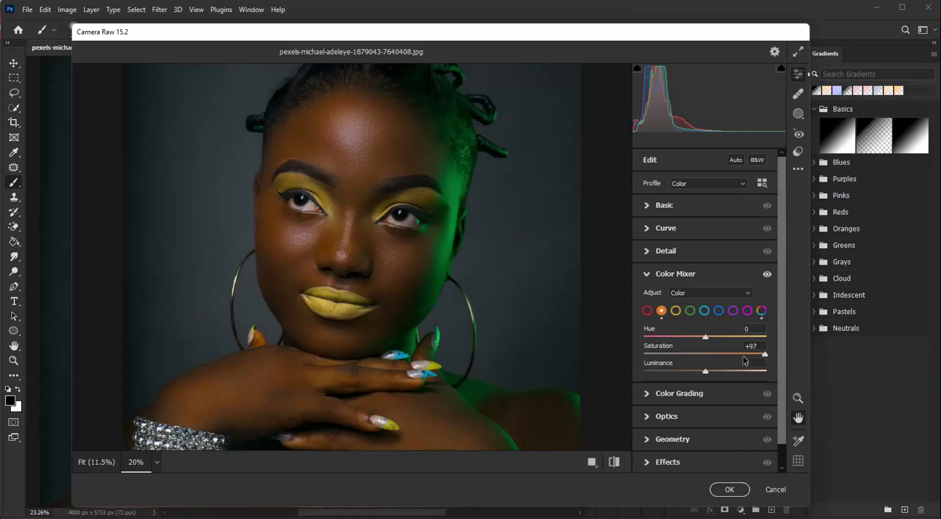
drag(719, 353, 741, 353)
drag(706, 337, 693, 338)
scroll(358, 297, down, 3)
scroll(369, 319, up, 1)
scroll(369, 320, up, 1)
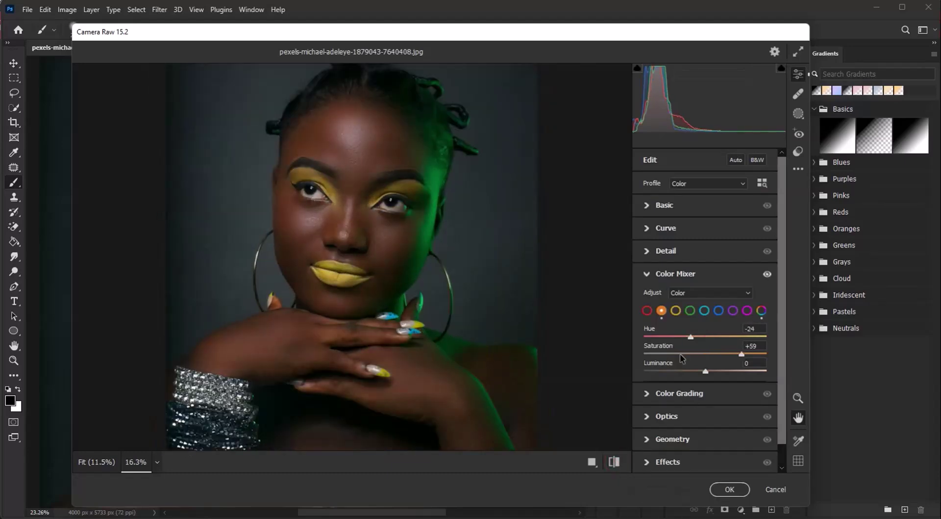
Step: Fine-tune the orange range's hue and reduce its saturation
drag(683, 336, 685, 336)
drag(742, 354, 721, 375)
Step: Set the yellow range to hue -57 and saturation +41, and the green range to hue -45, saturation +33 and luminance +79
click(676, 311)
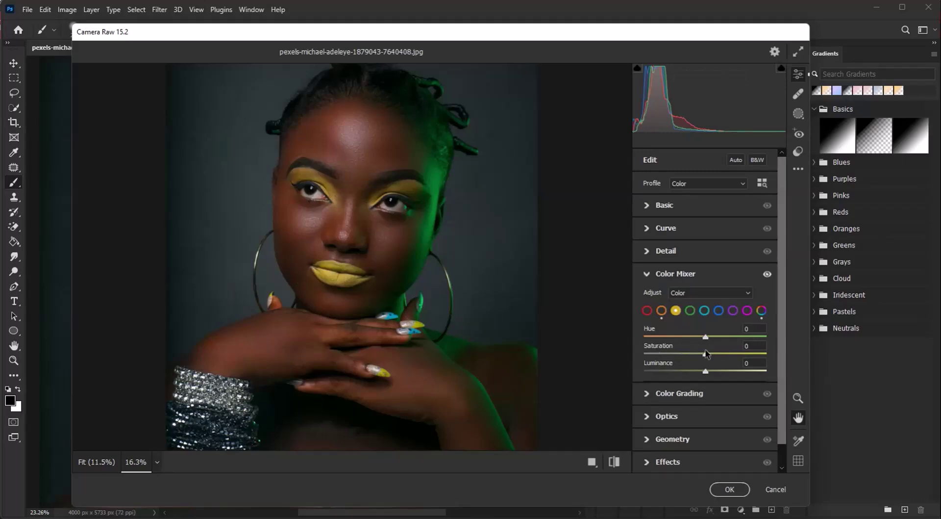
drag(709, 354, 674, 338)
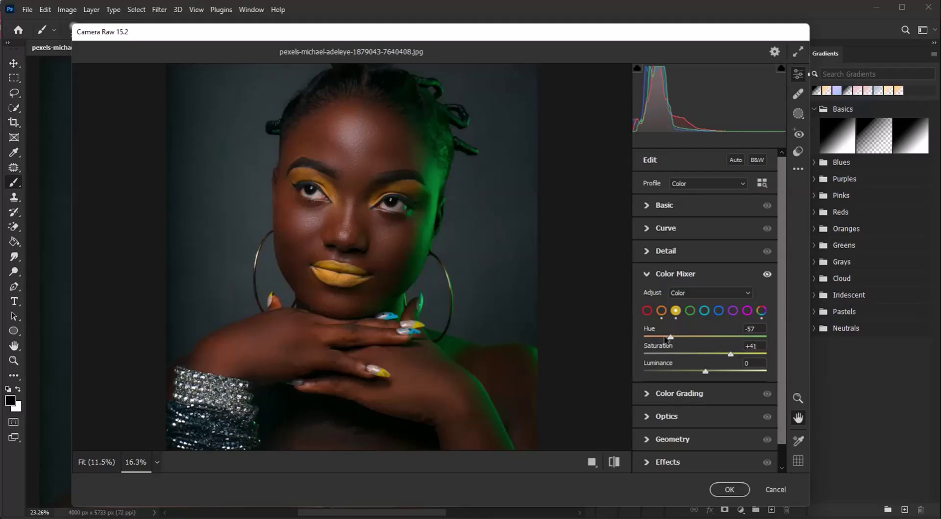
click(690, 311)
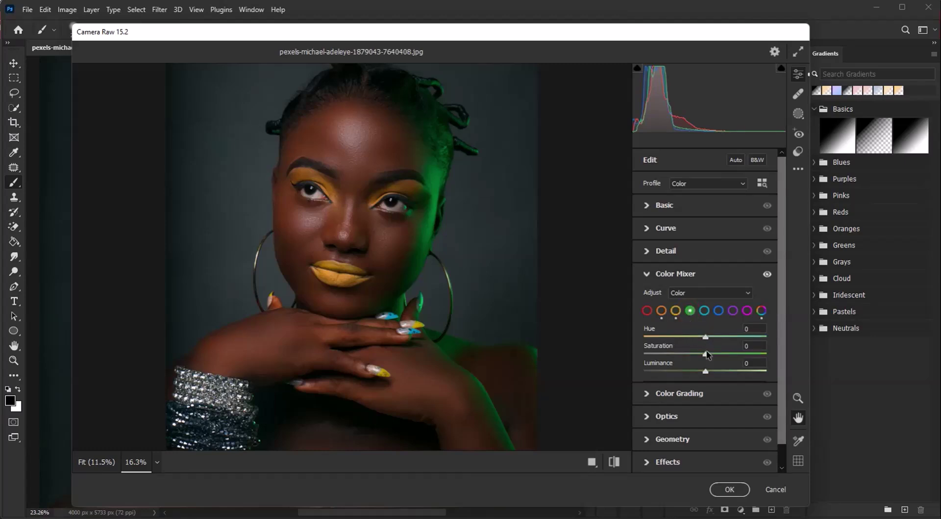
drag(706, 351, 674, 337)
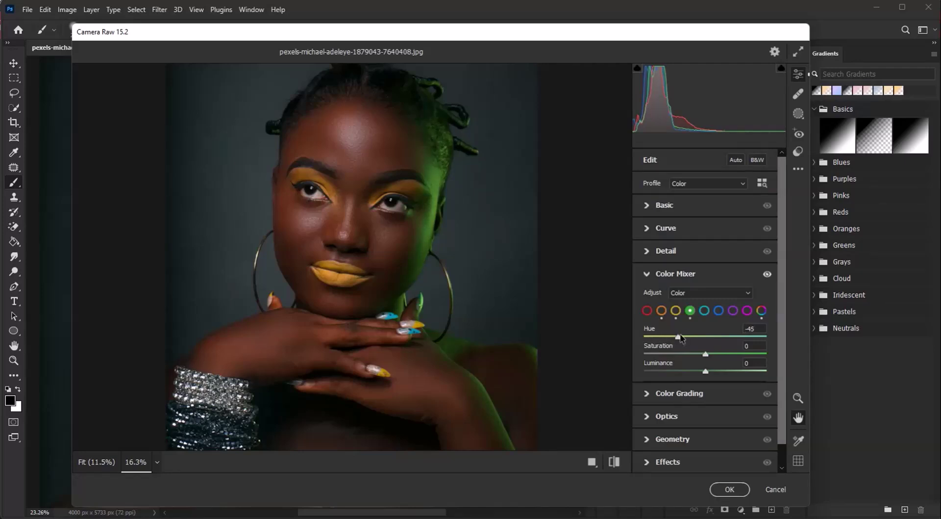
drag(706, 353, 758, 369)
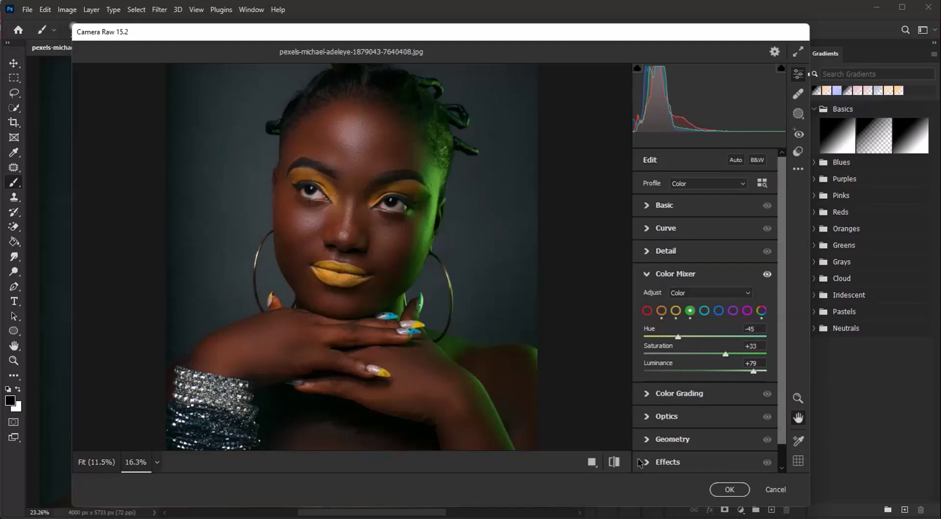
click(616, 462)
click(616, 463)
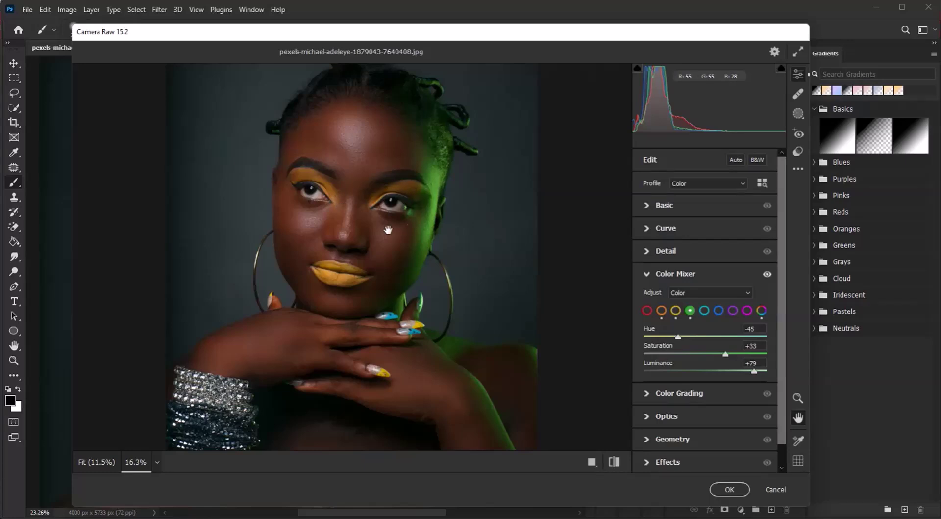
click(676, 310)
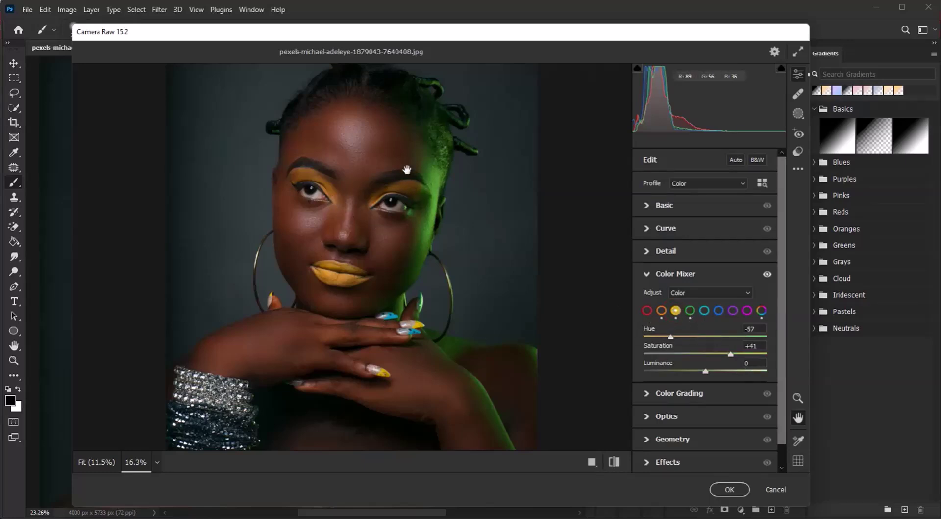
Step: Set the aqua range to hue +68, saturation +56 and luminance +21, and compare the image with its default settings
click(704, 310)
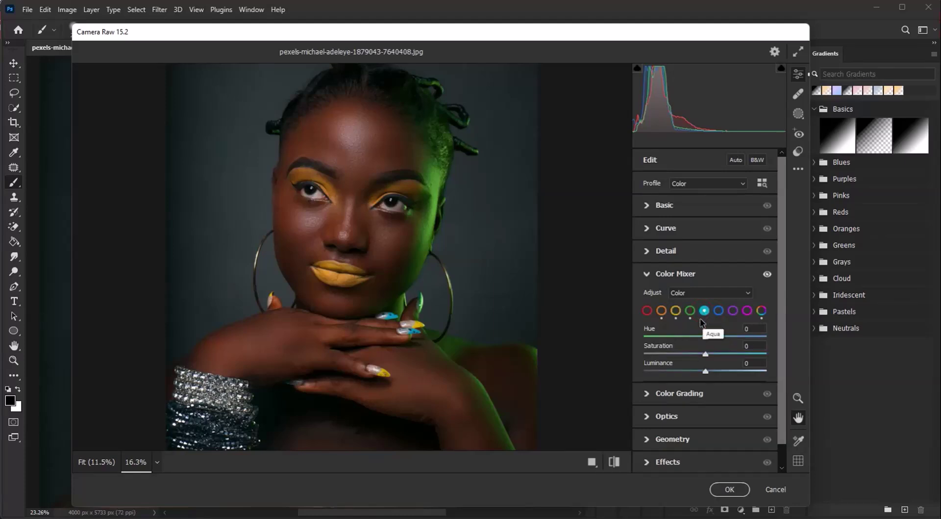
drag(706, 353, 785, 356)
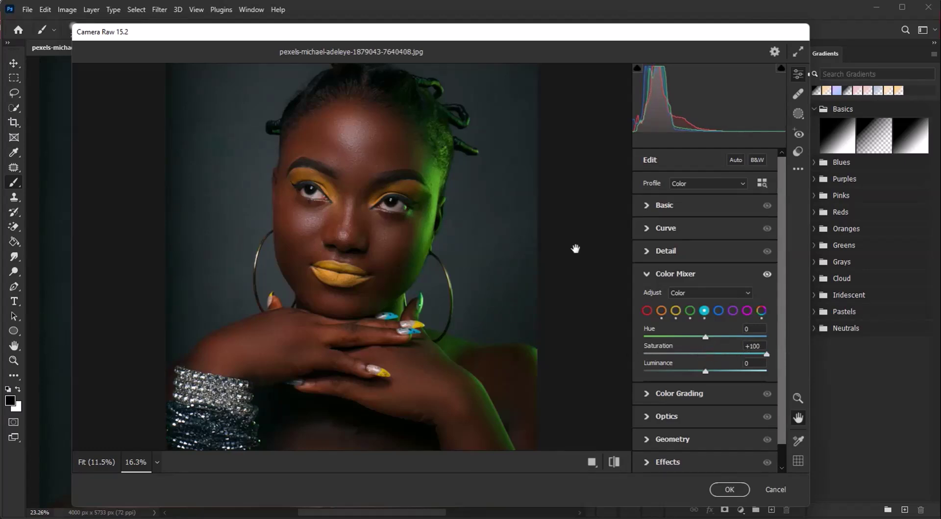
drag(699, 356, 720, 366)
drag(704, 339, 747, 342)
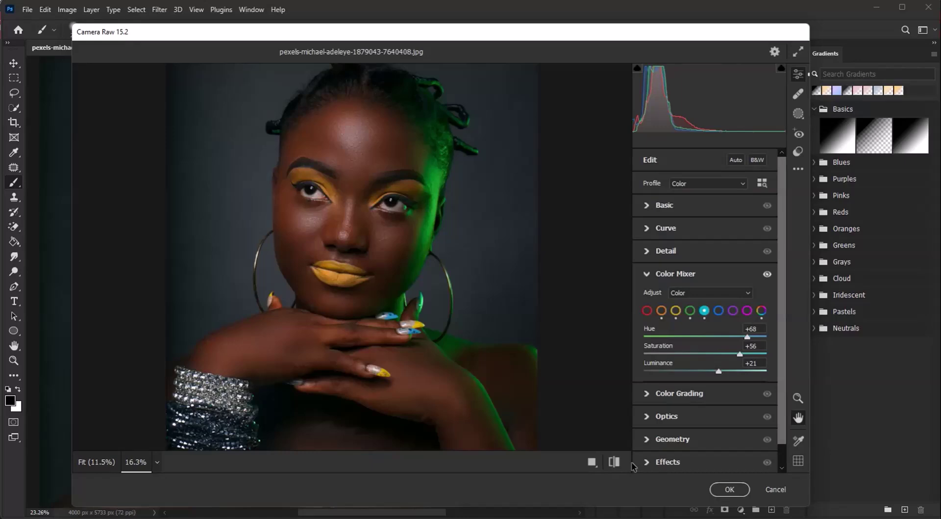
click(612, 463)
click(612, 462)
click(613, 462)
click(613, 462)
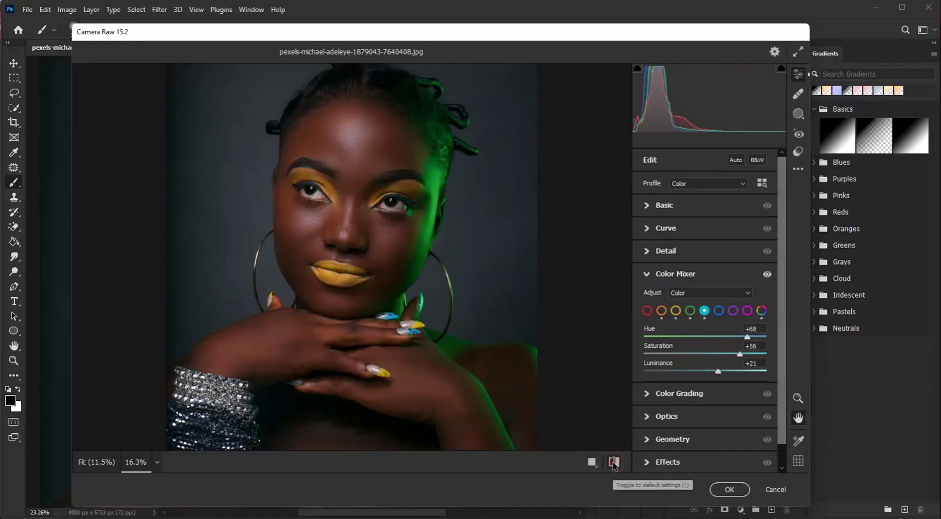
Step: Set the blue range's saturation to +92 and its hue to -35
click(719, 312)
drag(706, 353, 782, 348)
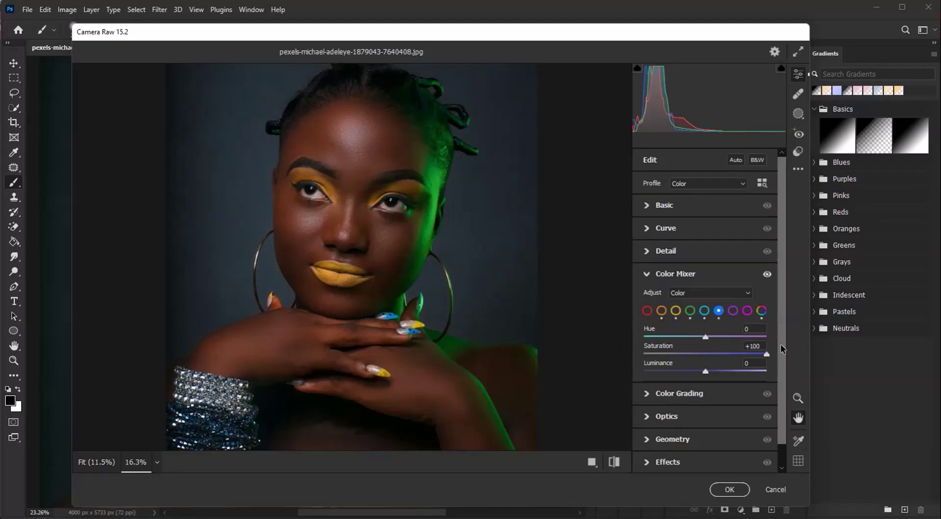
drag(706, 353, 762, 351)
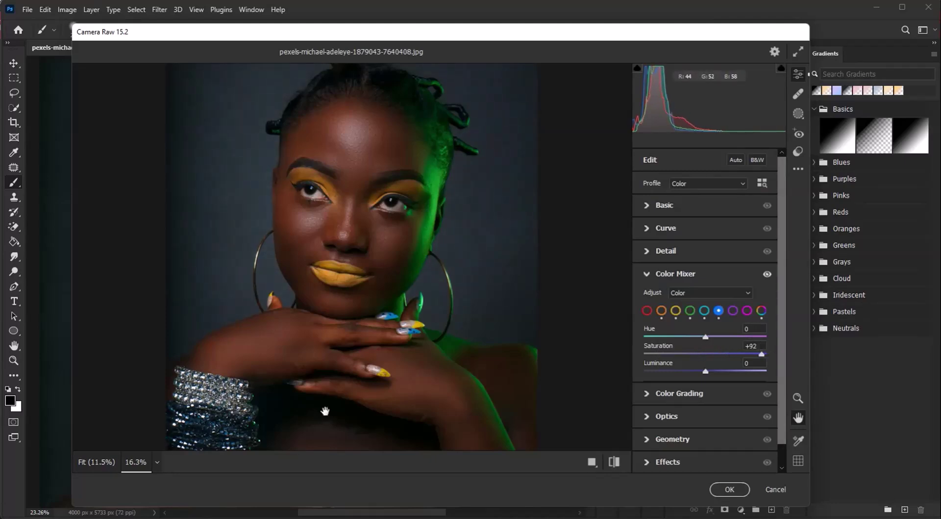
drag(763, 336, 684, 338)
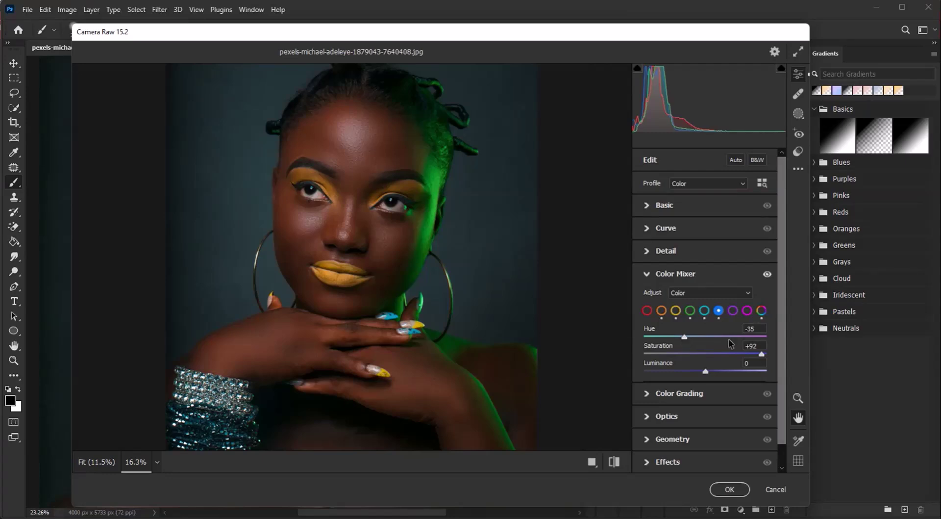
click(734, 314)
Step: Open the Basic adjustments and lower Blacks to -49
scroll(377, 315, down, 3)
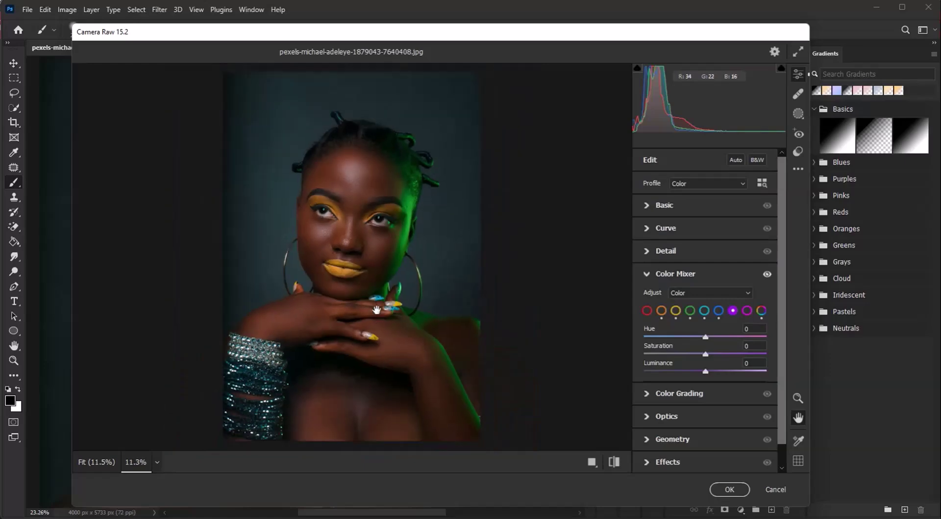
scroll(381, 293, down, 2)
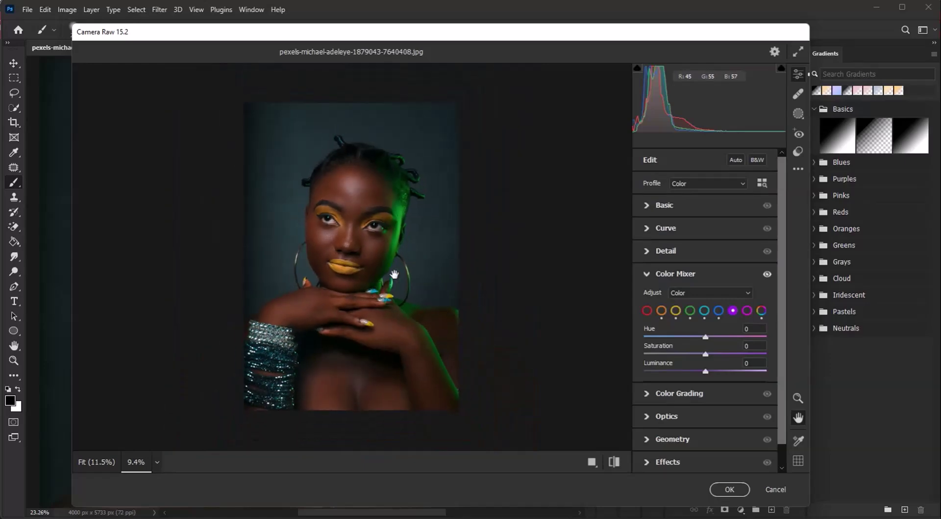
scroll(375, 254, up, 3)
scroll(313, 202, down, 3)
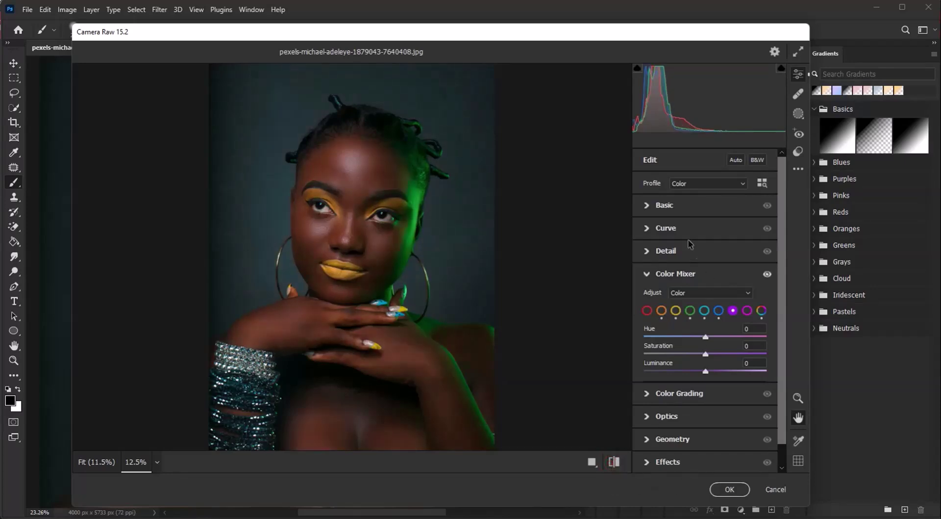
click(672, 206)
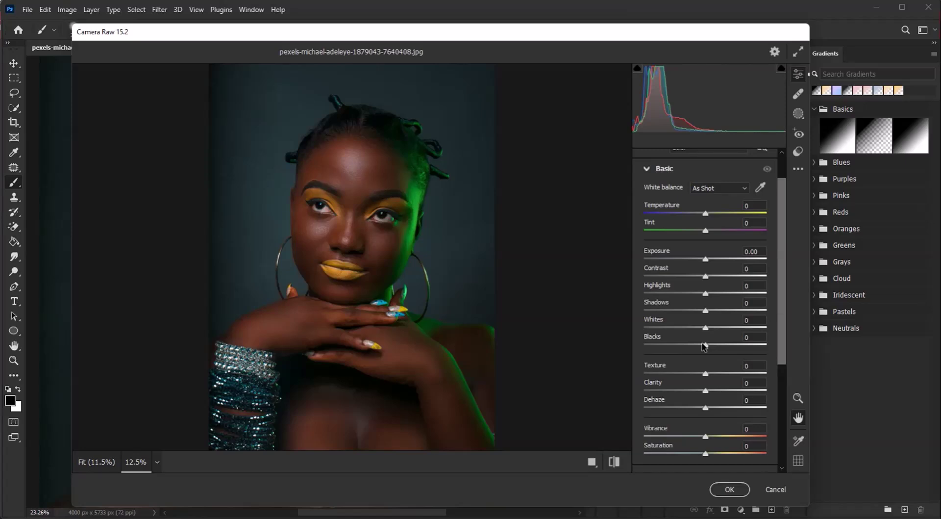
drag(705, 347, 674, 346)
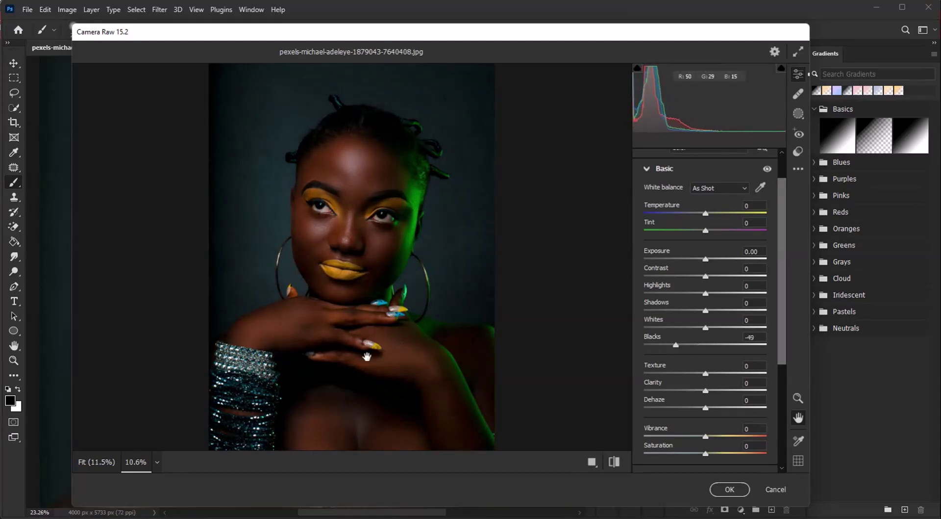
scroll(347, 274, up, 3)
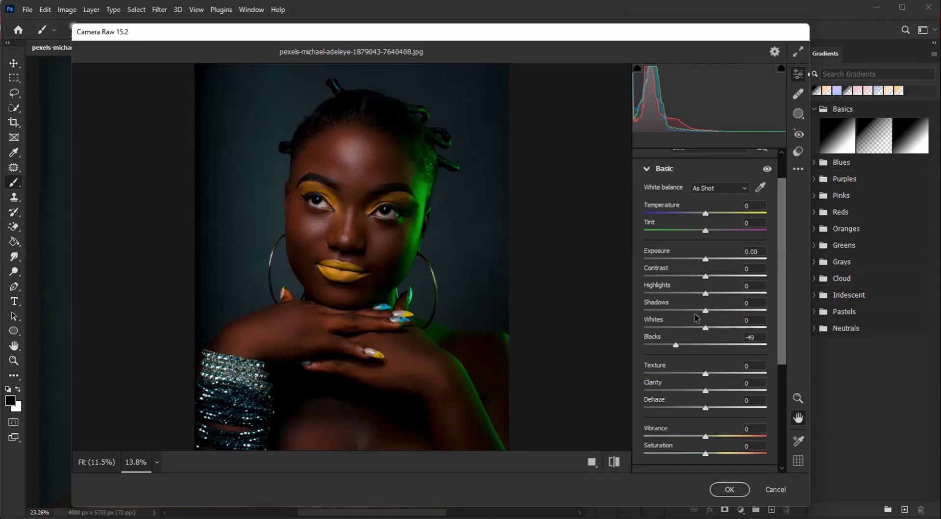
Step: Set Shadows to +58, Highlights to +15, Contrast to +32 and Exposure to +0.30, and compare with the default settings
drag(706, 310, 715, 292)
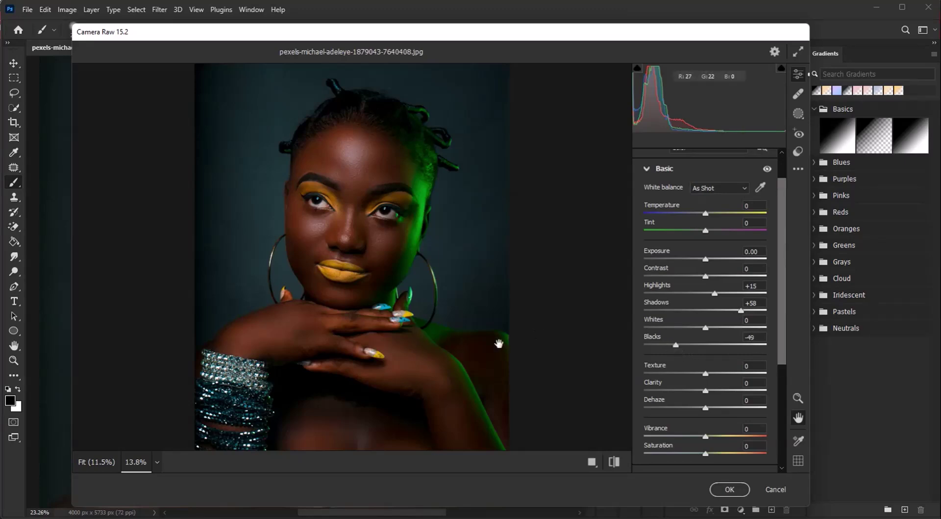
mouse_move(707, 277)
mouse_down()
mouse_move(736, 277)
mouse_move(725, 279)
mouse_move(709, 259)
mouse_up()
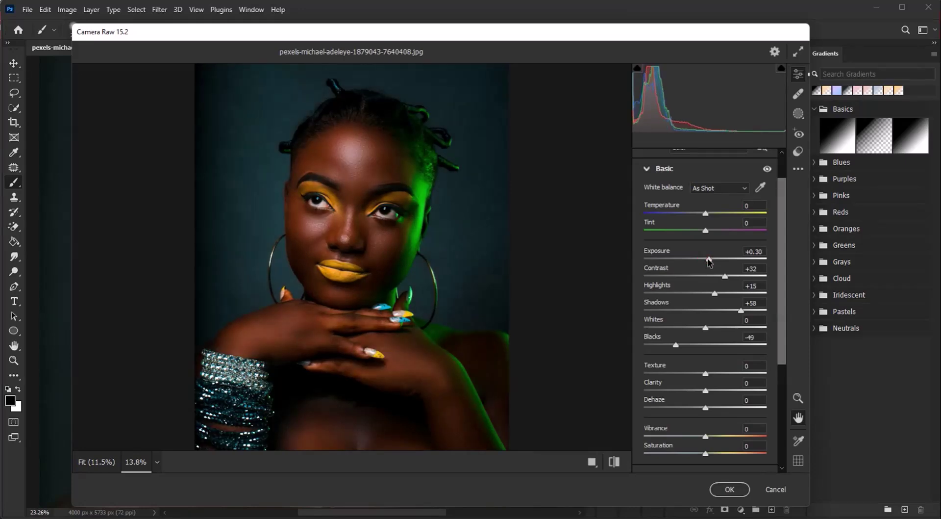
click(614, 462)
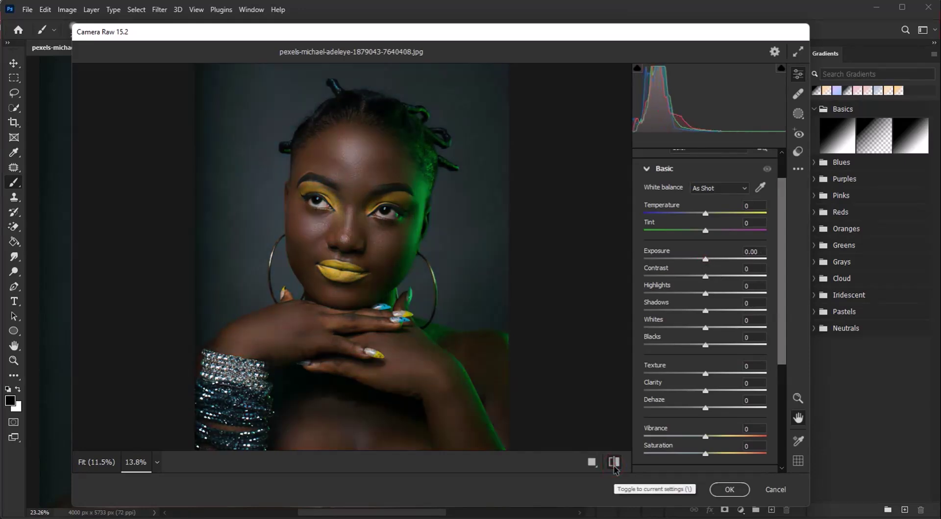
click(614, 462)
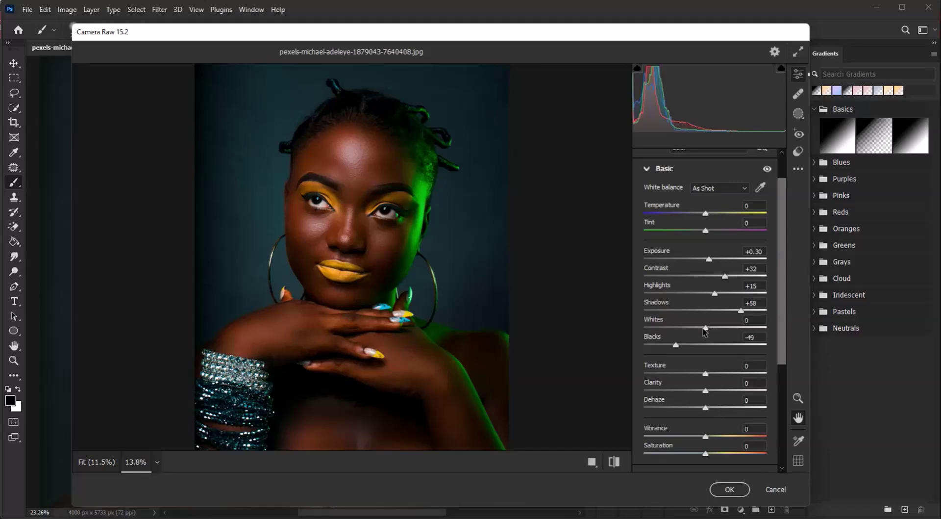
Step: Lower Whites to -12 and Shadows to +15
mouse_move(707, 331)
mouse_down()
mouse_move(729, 329)
mouse_move(700, 332)
mouse_up()
drag(740, 310, 716, 309)
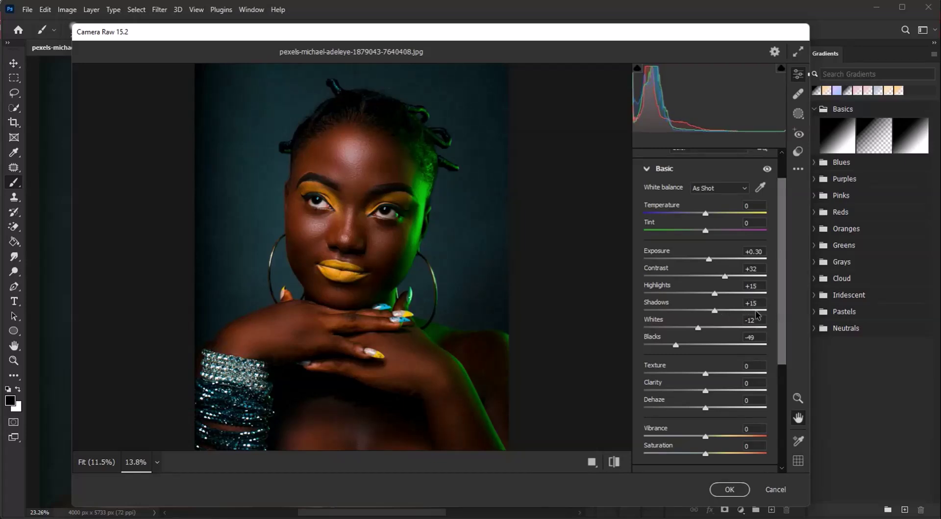
Step: Set Highlights to +30 and compare the portrait with the default settings
mouse_move(714, 293)
mouse_down()
mouse_move(739, 294)
mouse_move(725, 297)
mouse_up()
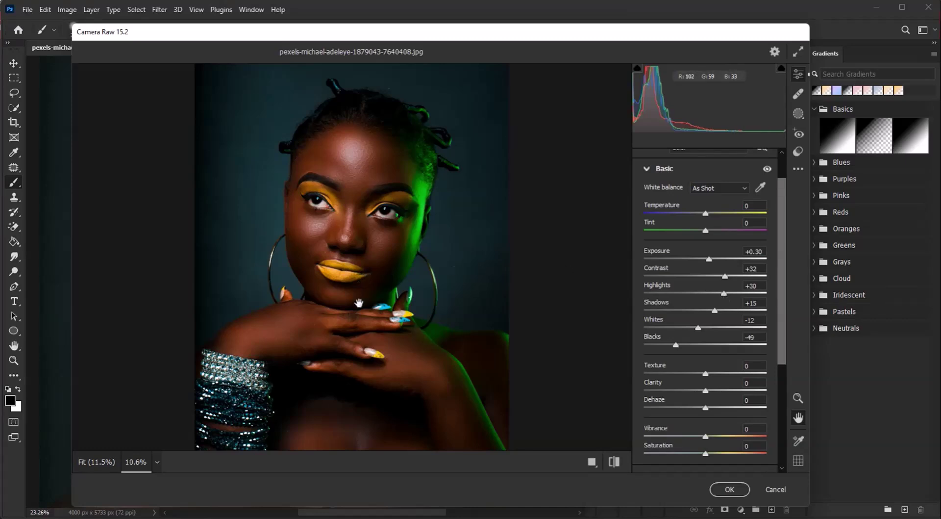
scroll(360, 294, down, 3)
scroll(359, 295, down, 1)
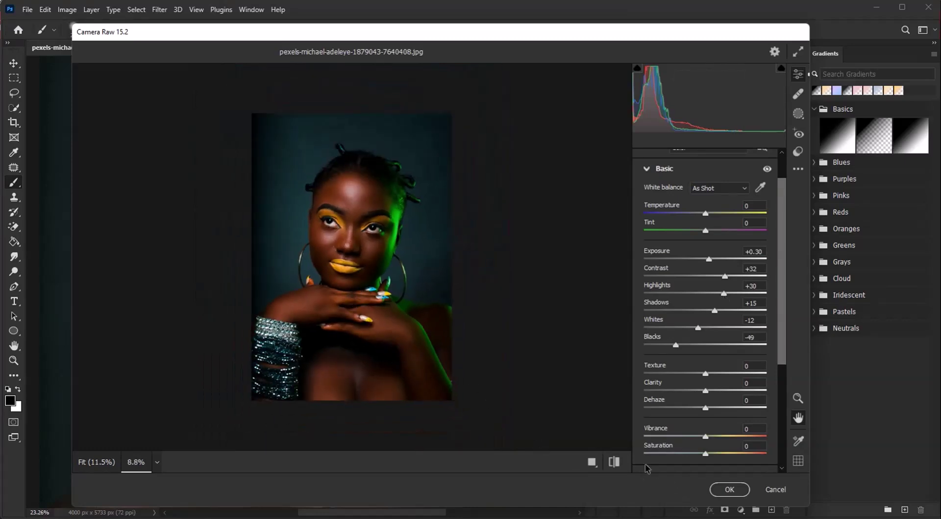
click(615, 462)
click(616, 462)
scroll(356, 343, up, 4)
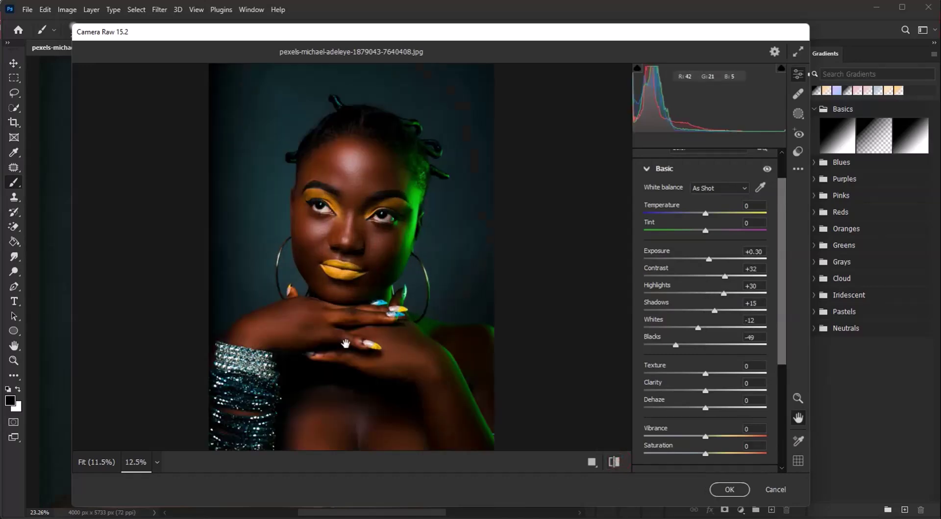
Step: On the point curve, add a highlight point at input 189, output 196, a midtone point, and a shadow point at 49, 36
scroll(679, 329, down, 3)
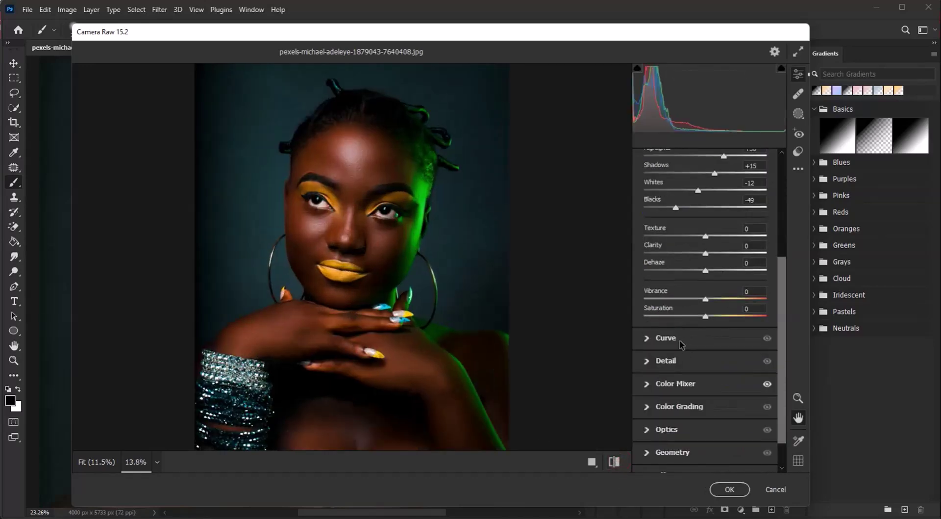
click(667, 338)
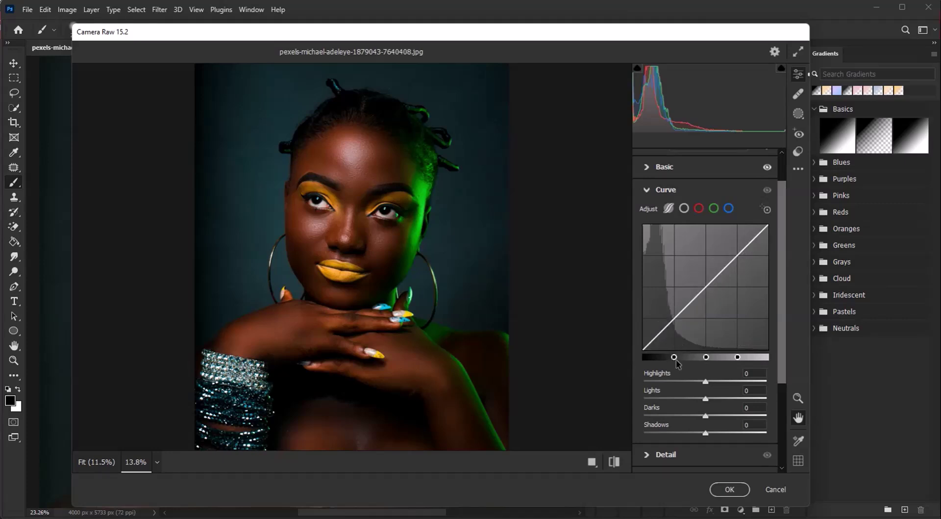
click(685, 208)
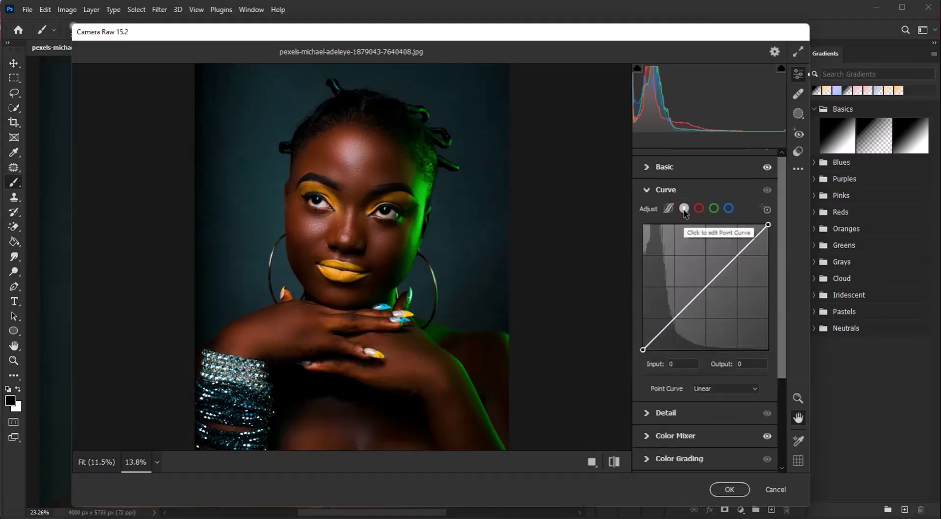
click(736, 252)
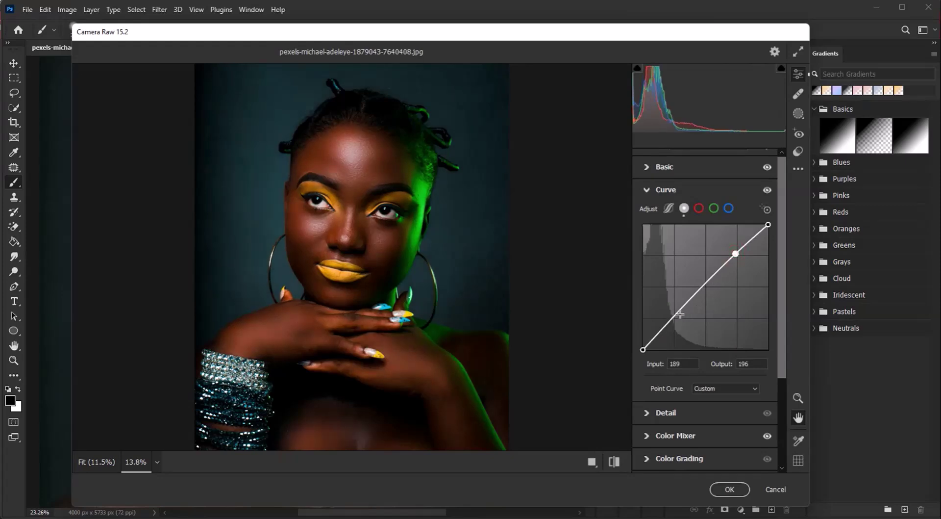
click(701, 298)
click(667, 332)
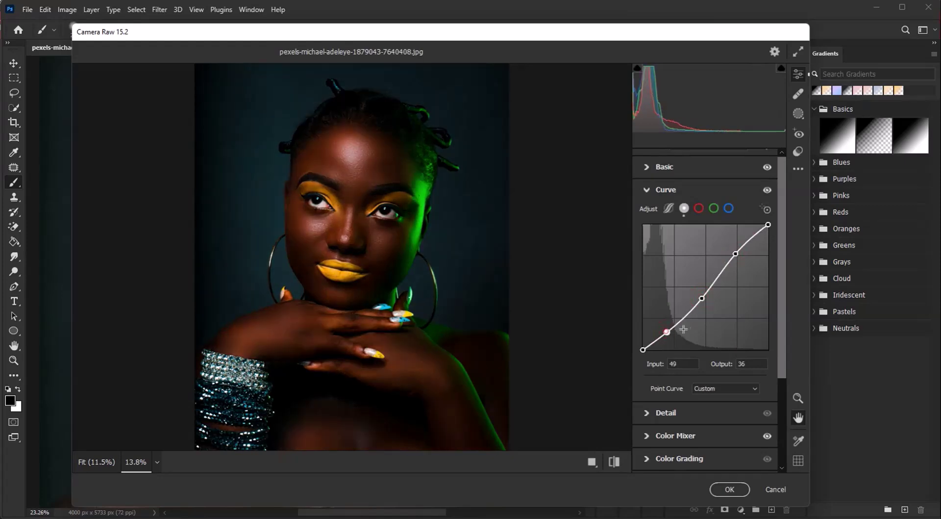
Step: Refine the point curve with shadows at input 52, output 45 and highlights at 183, 200, and pull the white endpoint slightly inward
mouse_move(702, 298)
mouse_down()
mouse_move(702, 289)
mouse_move(702, 298)
mouse_up()
drag(667, 332, 669, 327)
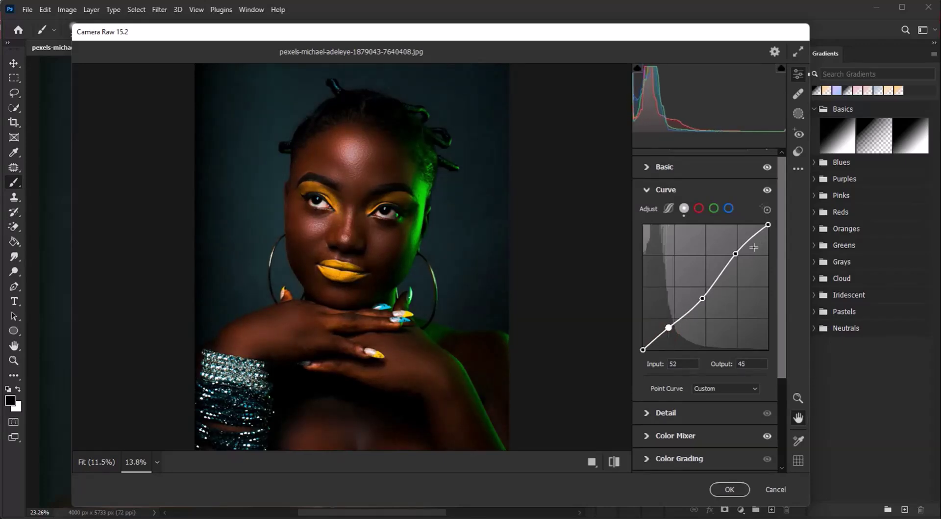
mouse_move(736, 252)
mouse_down()
mouse_move(743, 257)
mouse_move(733, 251)
mouse_up()
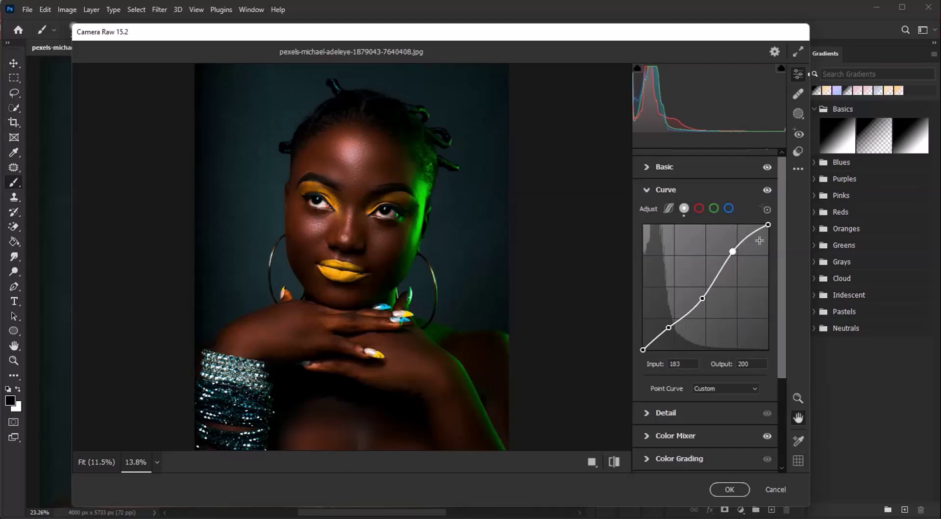
mouse_move(767, 225)
mouse_down()
mouse_move(752, 224)
mouse_move(768, 271)
mouse_move(758, 225)
mouse_up()
mouse_move(642, 349)
mouse_down()
mouse_move(642, 331)
mouse_move(643, 349)
mouse_up()
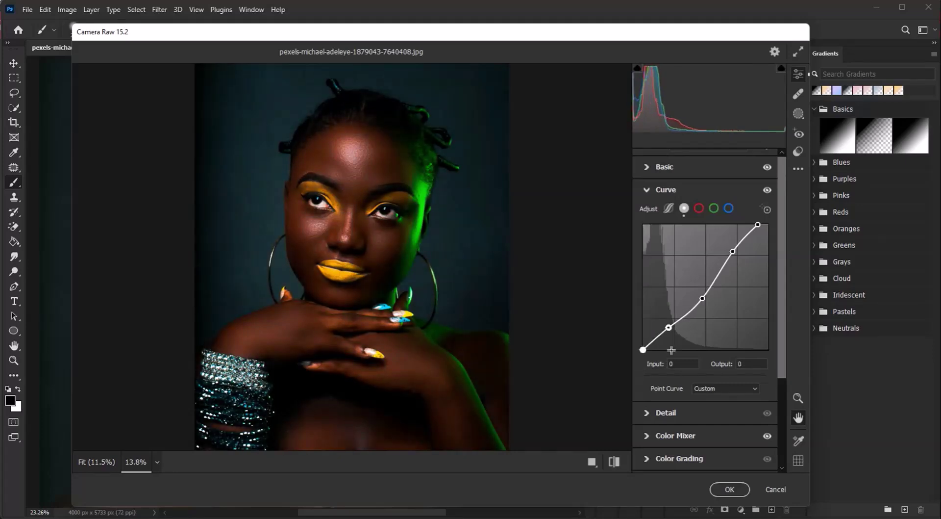
Step: Compare the graded portrait with the default settings, inspect it at different magnifications, and apply the Camera Raw adjustments
click(614, 464)
click(614, 464)
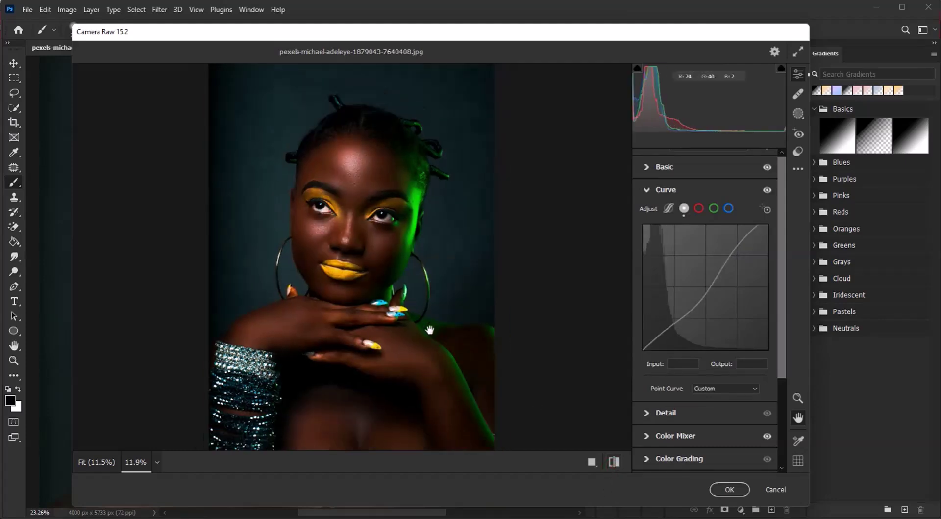
scroll(477, 327, down, 1)
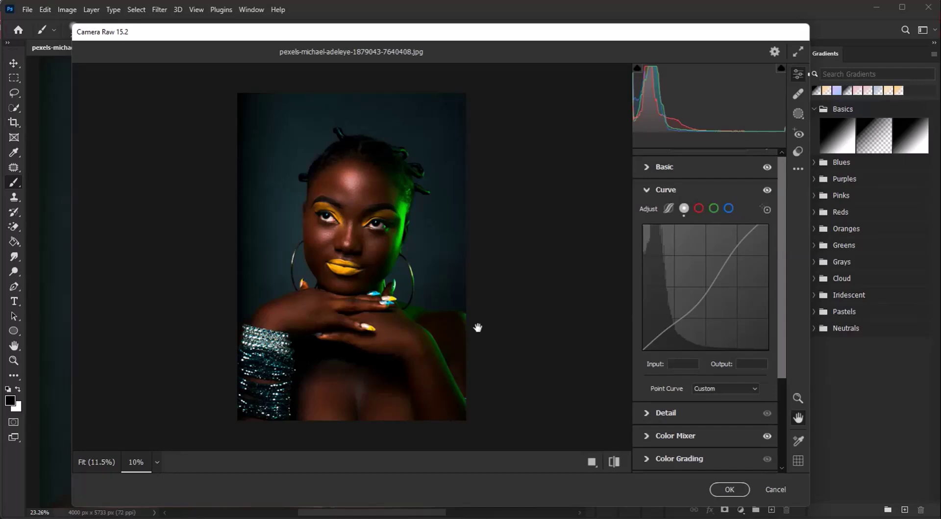
scroll(478, 327, up, 2)
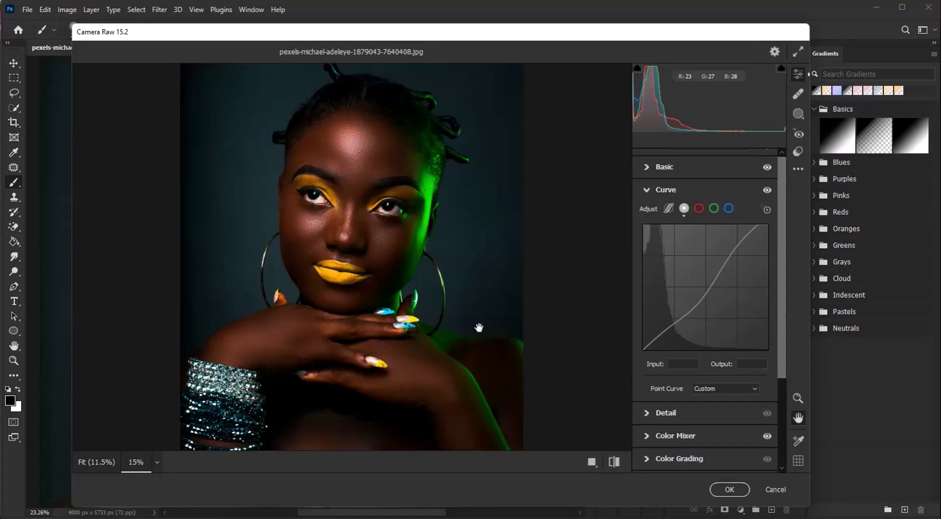
scroll(485, 325, down, 3)
scroll(487, 324, up, 1)
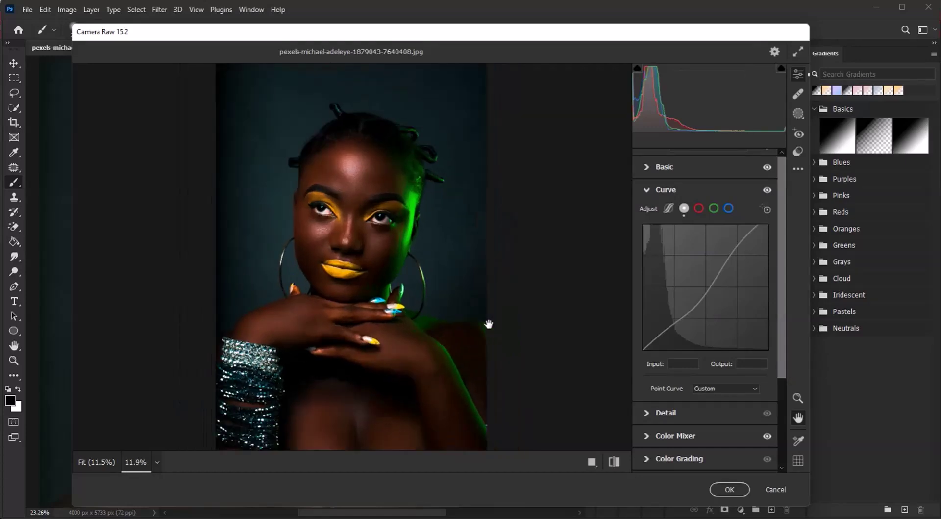
scroll(474, 238, up, 4)
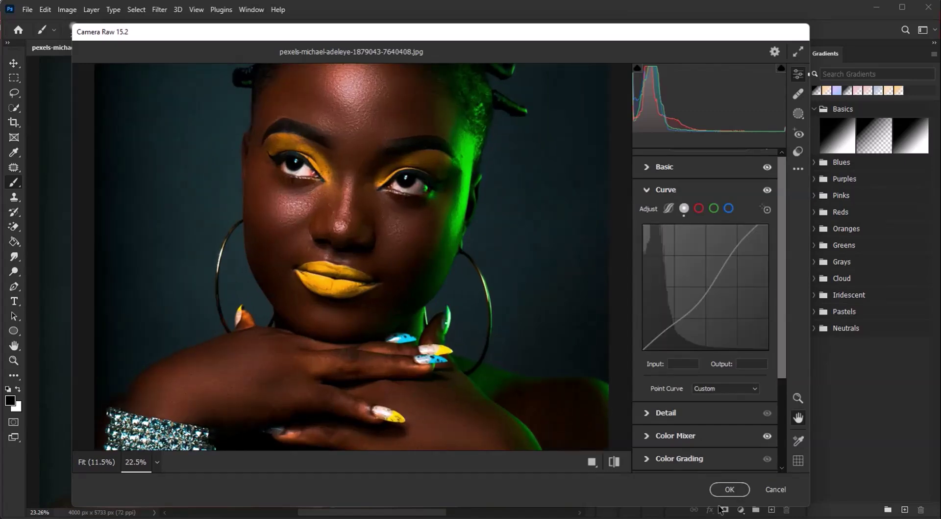
click(719, 489)
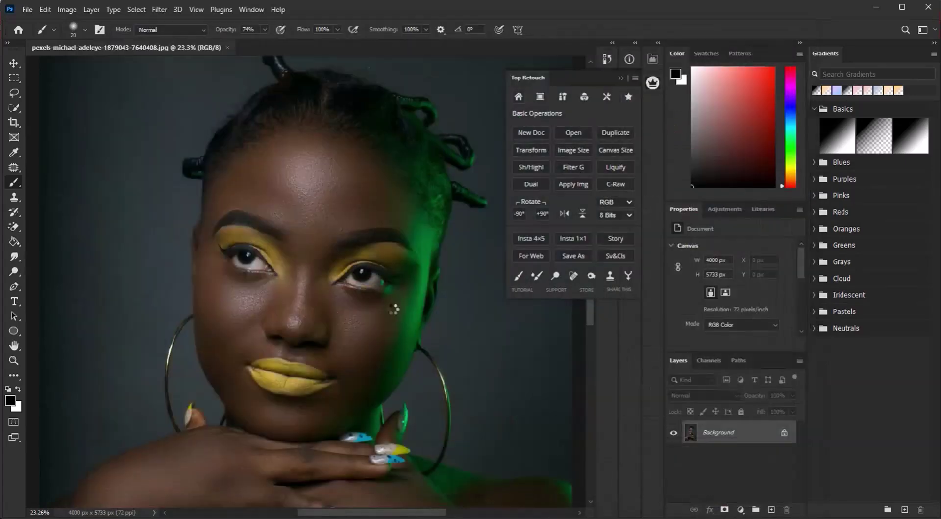
Step: Create a new layer above the background and make white the foreground color
scroll(343, 275, up, 5)
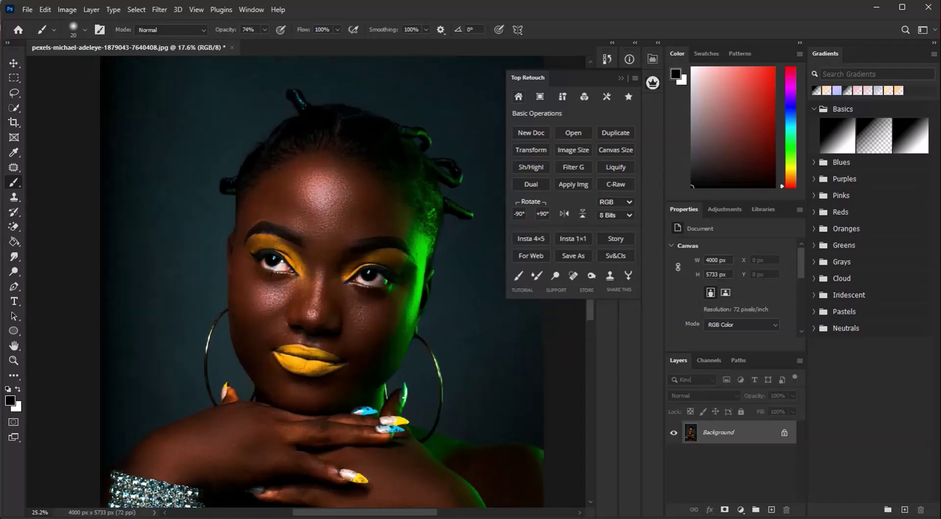
scroll(343, 275, up, 2)
scroll(486, 293, up, 3)
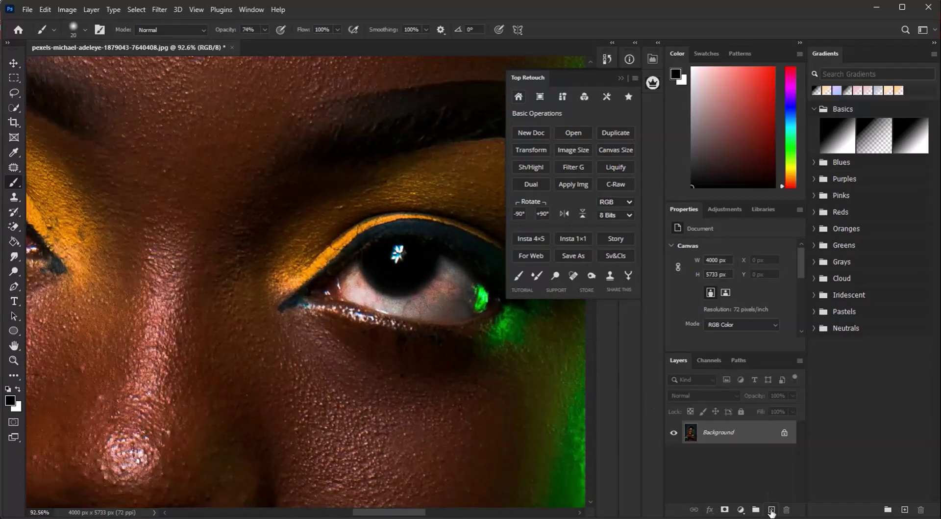
click(771, 510)
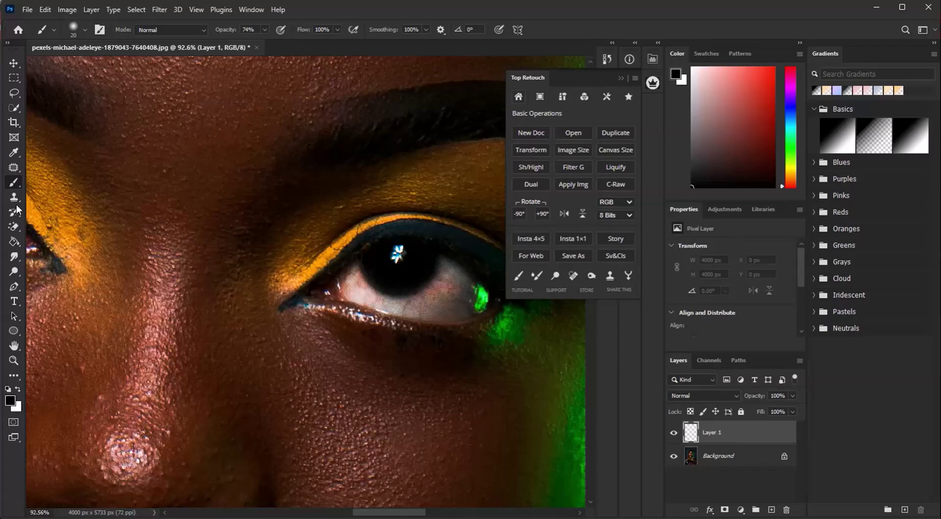
click(18, 389)
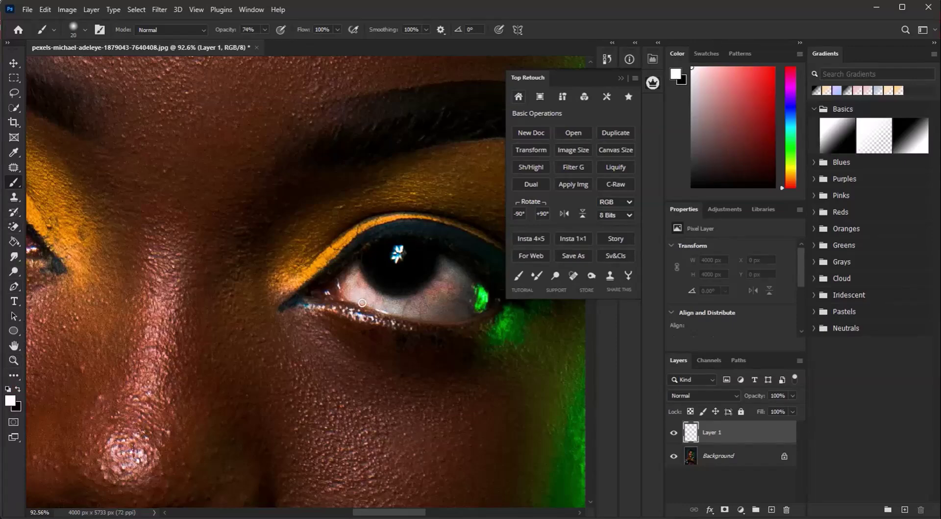
Step: Paint solid white over both eyes on the new layer with a soft 86 px brush at 100% opacity
click(86, 30)
mouse_move(70, 95)
mouse_down()
mouse_move(86, 94)
mouse_move(67, 96)
mouse_move(97, 67)
mouse_move(81, 92)
mouse_move(60, 93)
mouse_up()
key(Tab)
mouse_move(347, 283)
mouse_down()
mouse_move(362, 280)
mouse_move(428, 309)
mouse_move(508, 289)
mouse_move(417, 252)
mouse_move(339, 269)
mouse_move(343, 282)
mouse_move(480, 292)
mouse_move(427, 280)
mouse_up()
click(265, 30)
drag(265, 43, 301, 52)
mouse_move(476, 289)
mouse_down()
mouse_move(447, 284)
mouse_move(404, 267)
mouse_move(334, 277)
mouse_move(329, 286)
mouse_move(422, 274)
mouse_move(477, 308)
mouse_move(397, 301)
mouse_move(328, 272)
mouse_up()
scroll(380, 275, down, 3)
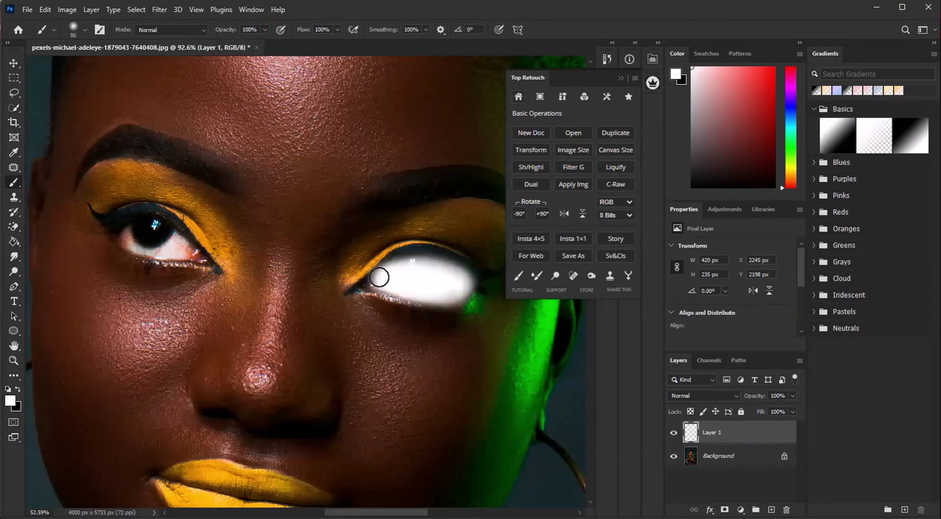
scroll(111, 243, up, 3)
mouse_move(123, 230)
mouse_down()
mouse_move(241, 260)
mouse_move(166, 209)
mouse_move(136, 209)
mouse_move(124, 229)
mouse_move(179, 233)
mouse_up()
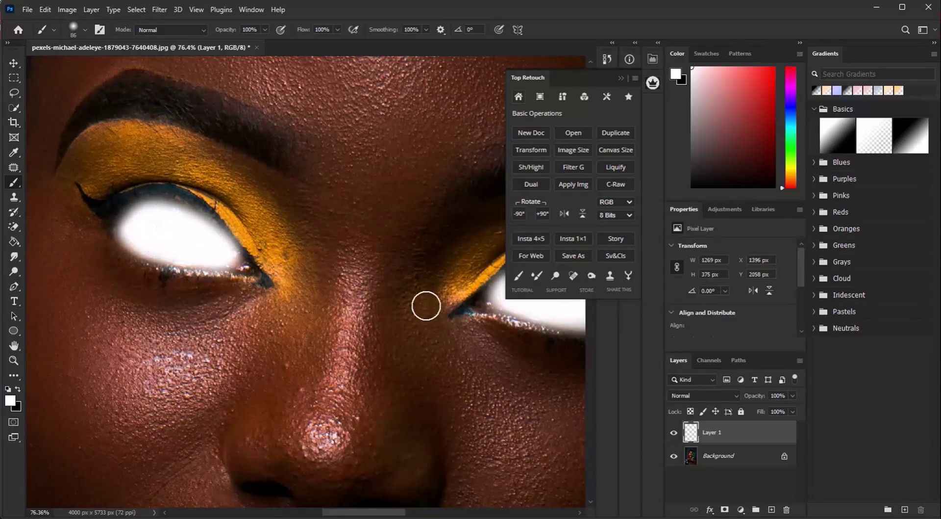
Step: Set the blend mode of the painted eye layer to Color and switch to the Move tool
scroll(409, 283, down, 2)
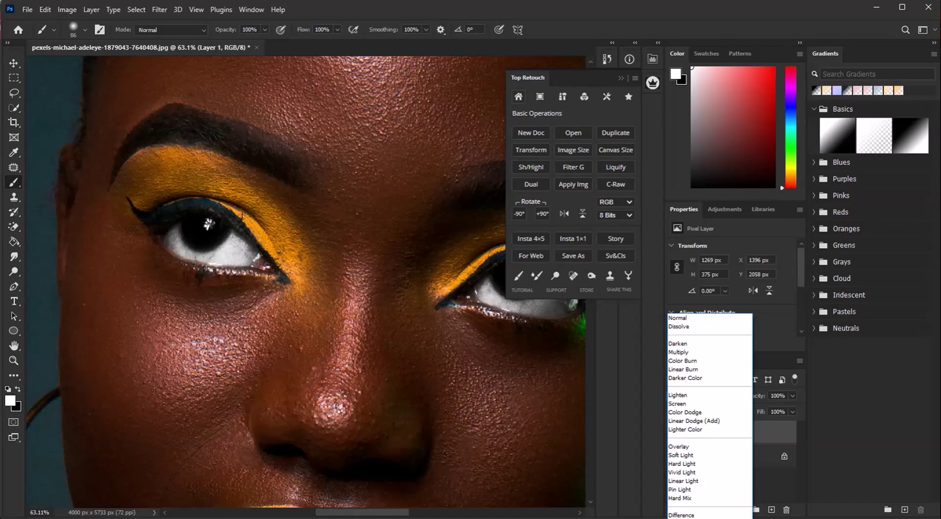
click(678, 518)
click(13, 63)
scroll(171, 188, down, 1)
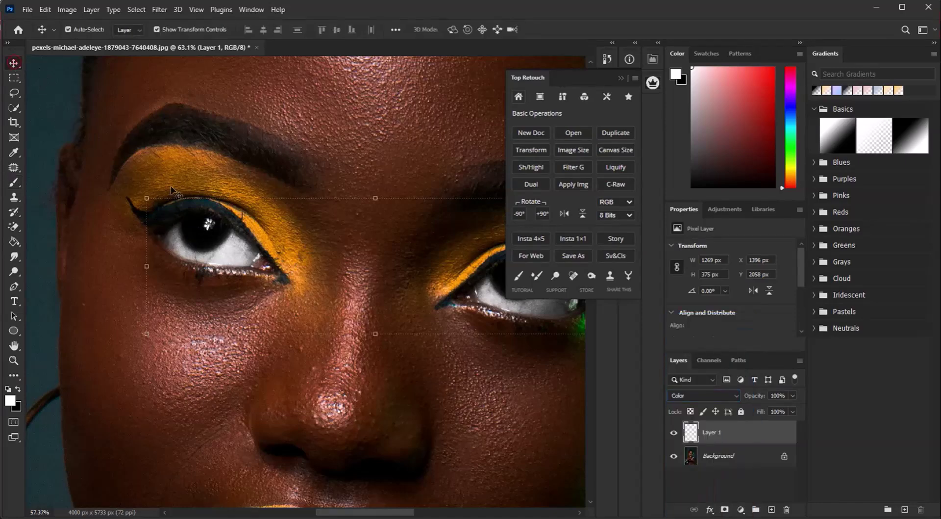
scroll(172, 188, down, 2)
scroll(299, 239, up, 1)
Step: Compare the eyes with and without the whitening layer by toggling its visibility
click(675, 434)
click(675, 434)
click(675, 435)
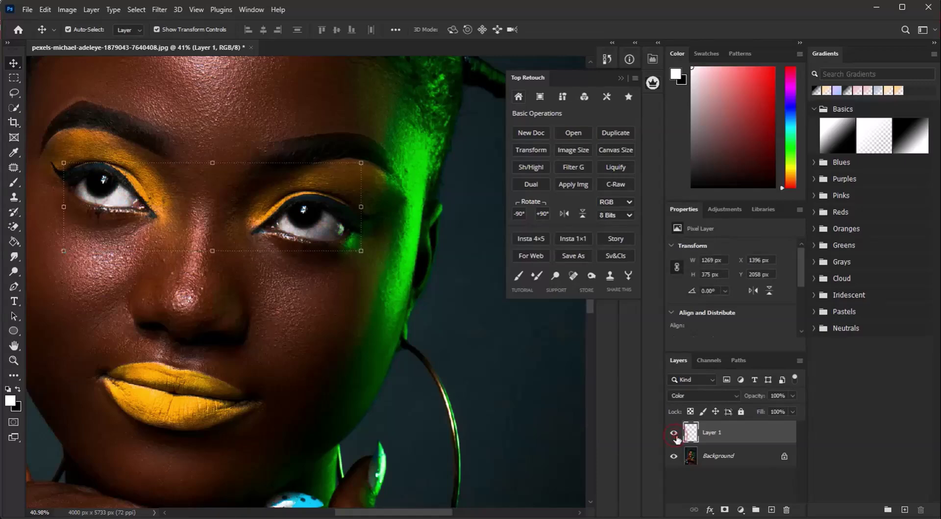
scroll(289, 233, down, 3)
scroll(225, 193, up, 5)
click(674, 431)
click(674, 432)
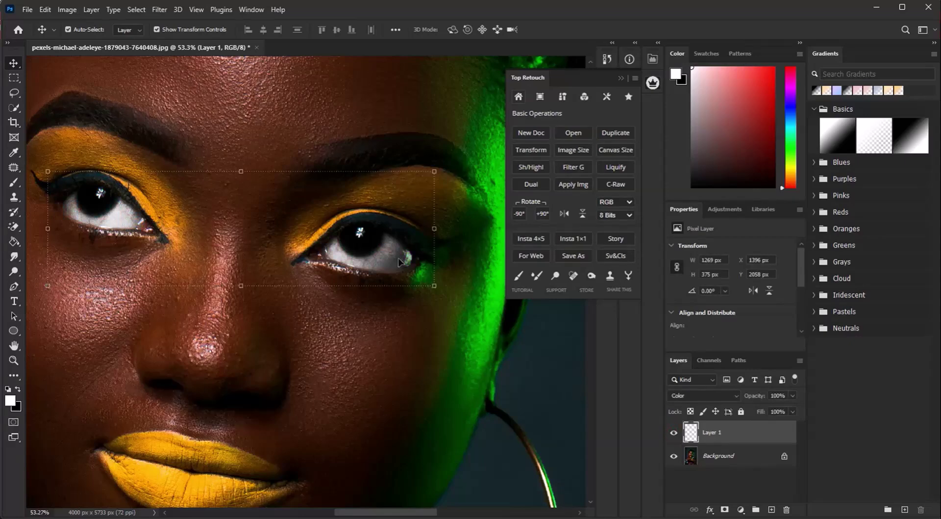
Step: Erase the white paint over the reflection in the outer corner of the green-lit eye with a 44 px Eraser
scroll(401, 261, up, 4)
click(14, 226)
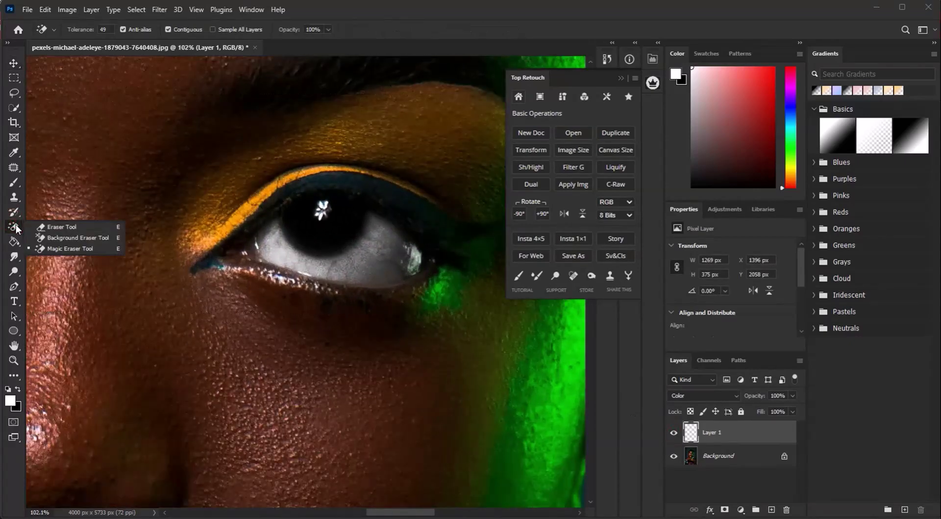
click(62, 227)
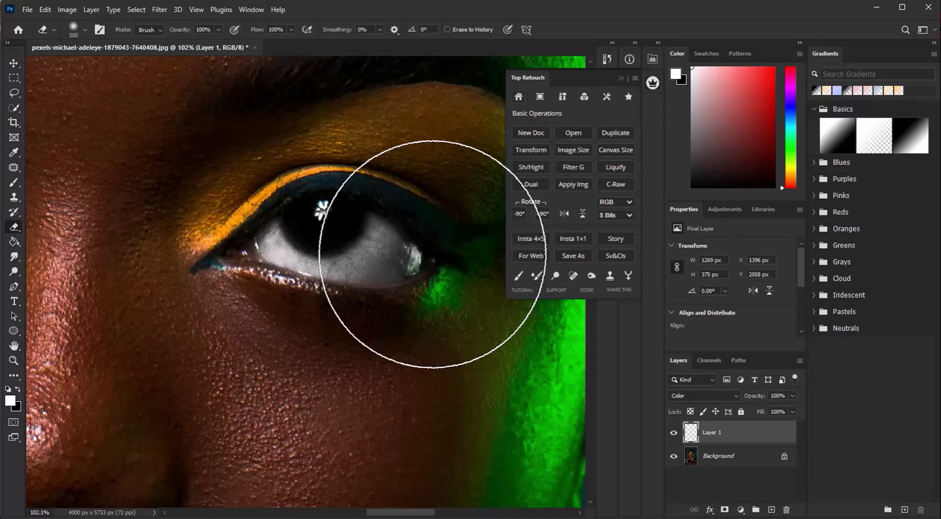
click(83, 30)
drag(97, 67, 81, 66)
click(415, 260)
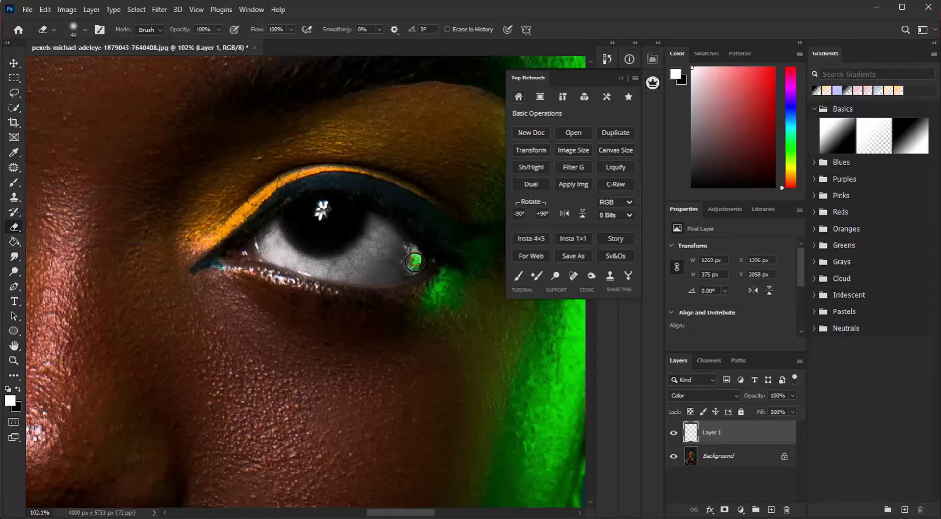
Step: Check the whole face and merge the eye-whitening layer into the background
scroll(371, 219, down, 3)
scroll(371, 219, down, 2)
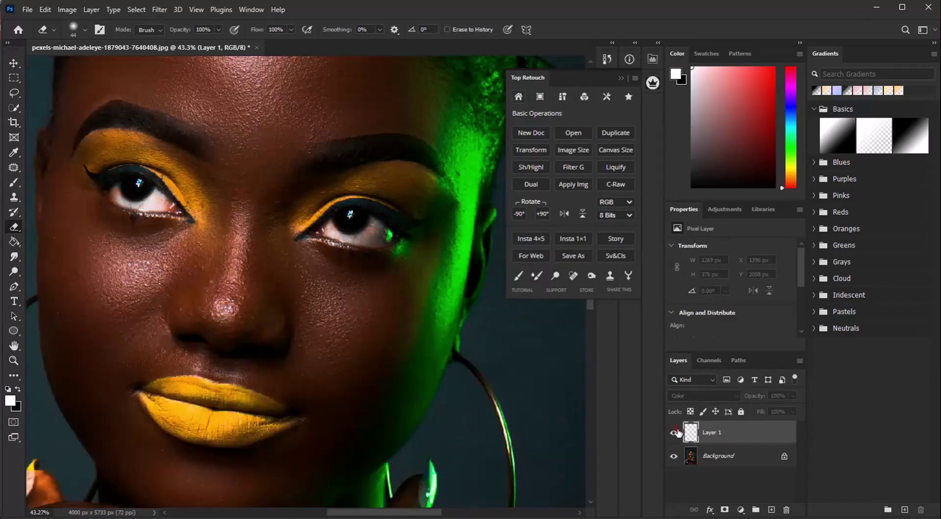
scroll(399, 220, down, 3)
scroll(319, 217, up, 2)
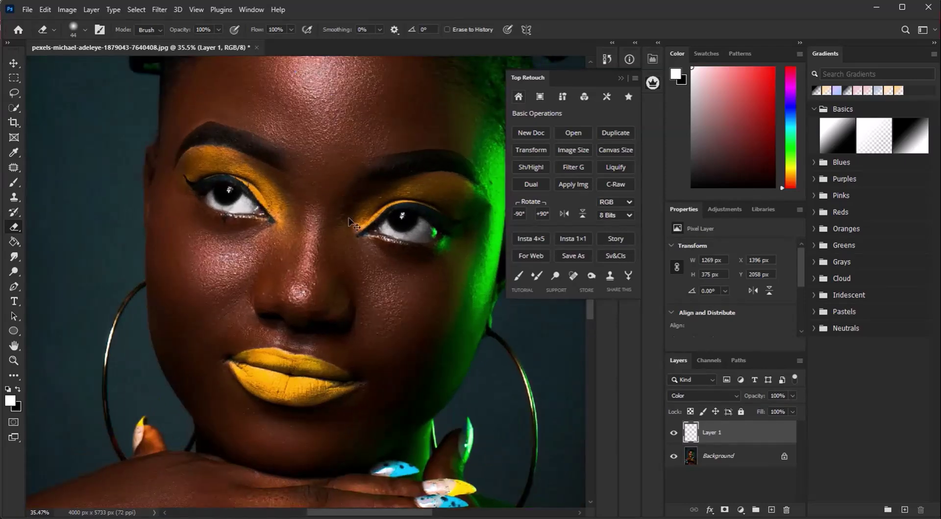
key(ctrl+e)
Step: Examine the finished color grade and the whitened eyes across the portrait at different magnifications
scroll(349, 217, down, 3)
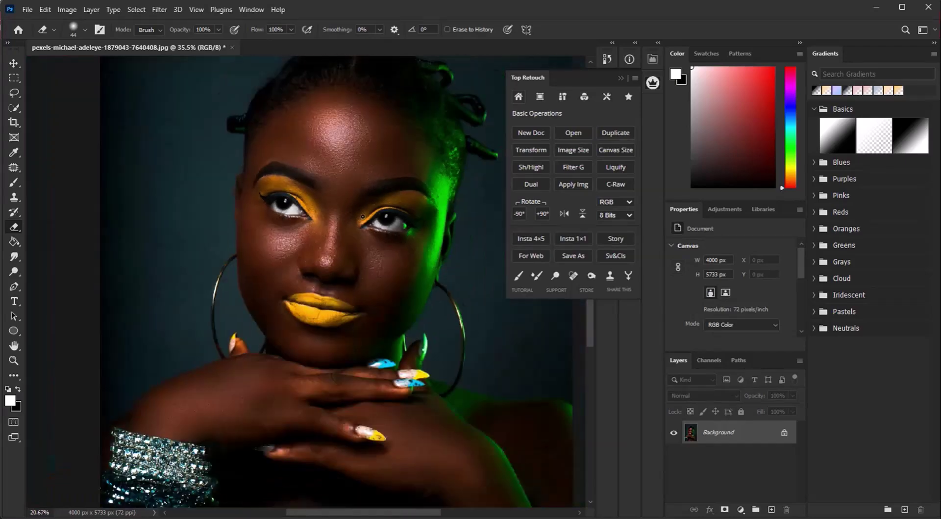
scroll(316, 219, up, 2)
scroll(315, 220, down, 2)
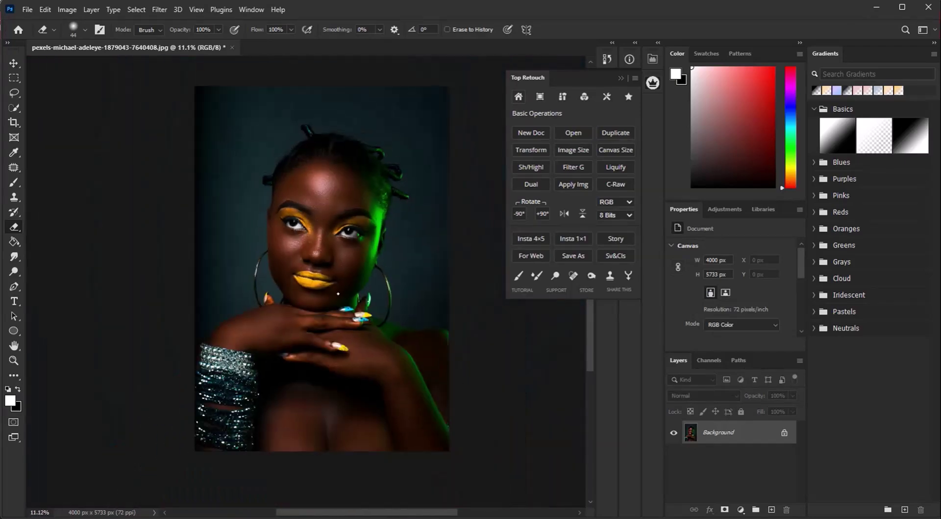
scroll(319, 172, up, 4)
scroll(319, 173, down, 5)
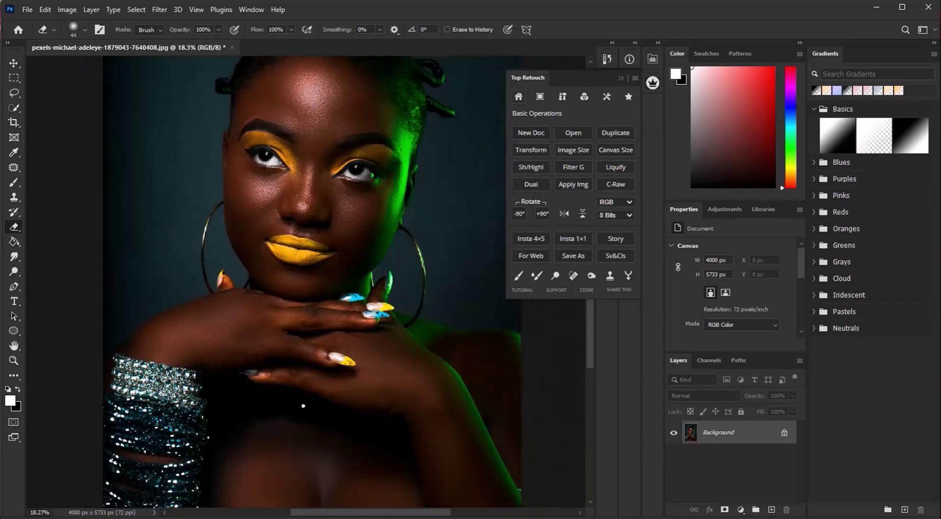
scroll(314, 245, up, 2)
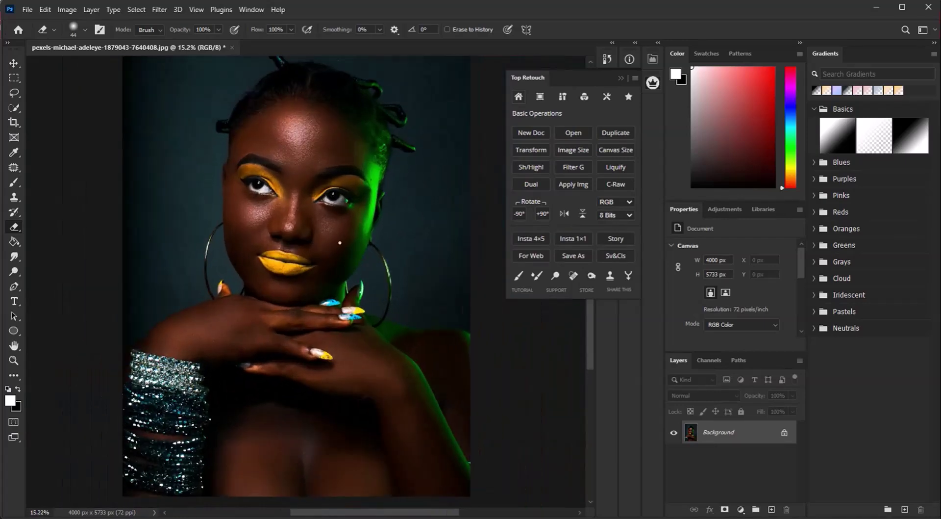
scroll(323, 242, down, 1)
scroll(321, 250, up, 2)
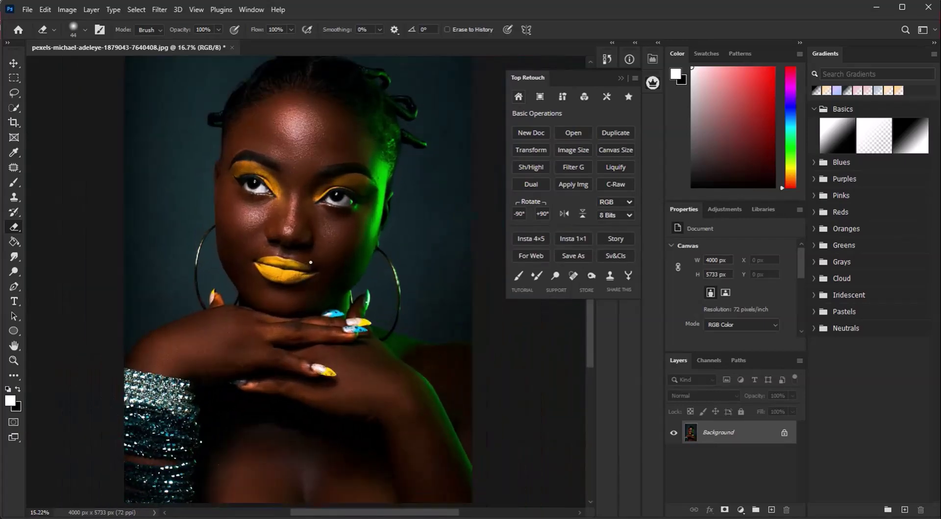
scroll(317, 261, down, 2)
scroll(317, 261, up, 1)
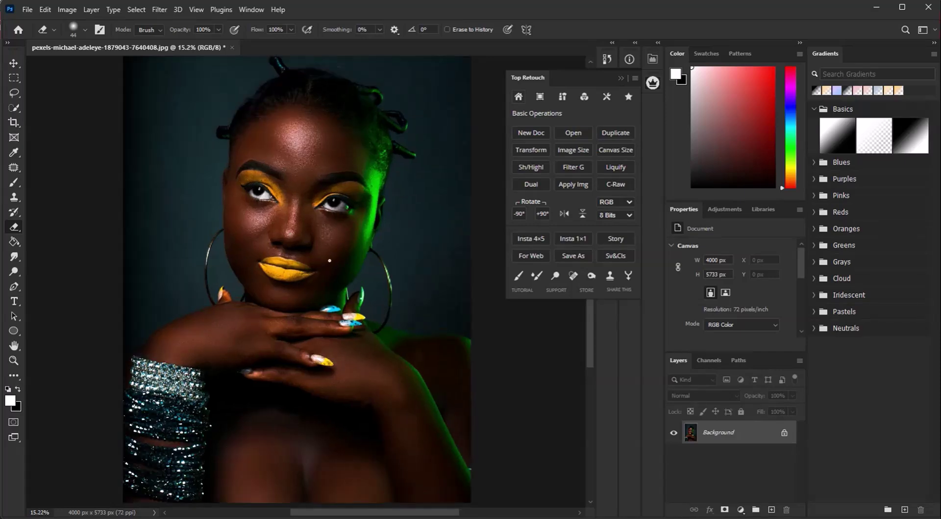